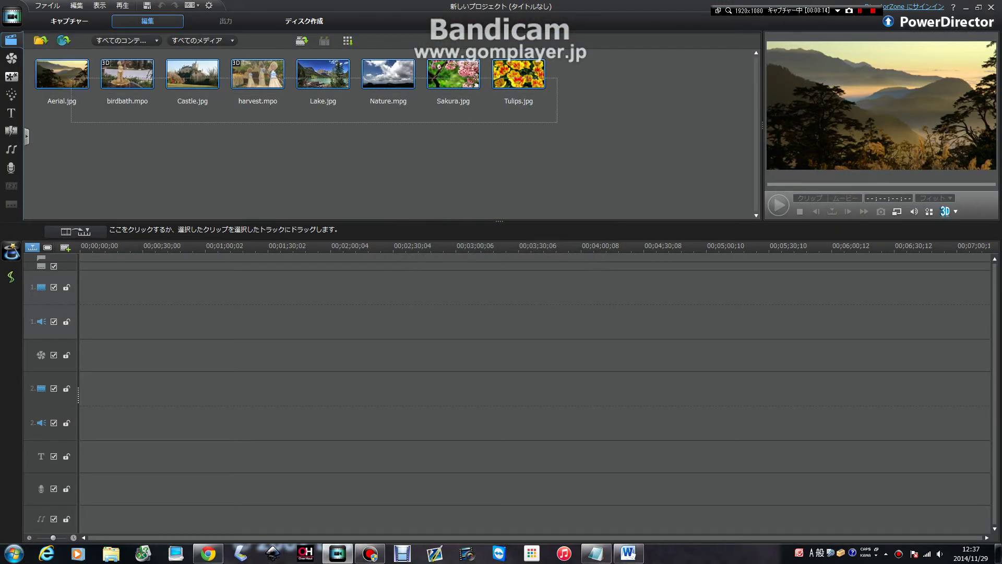
- Remove all sample media from the library and import 00001.MTS from the desktop
{"action": "key", "text": "Delete"}
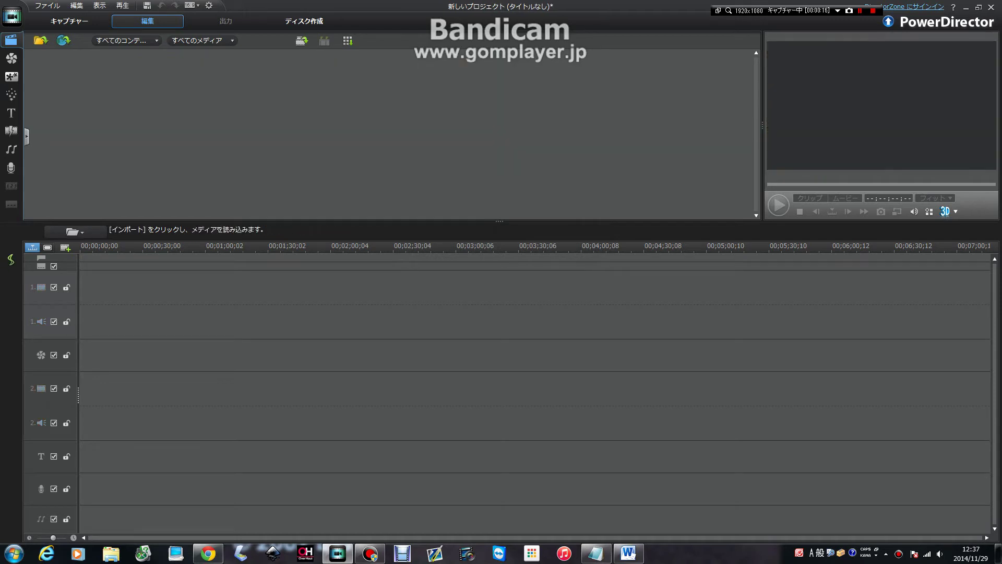
{"action": "key", "text": "super+Down"}
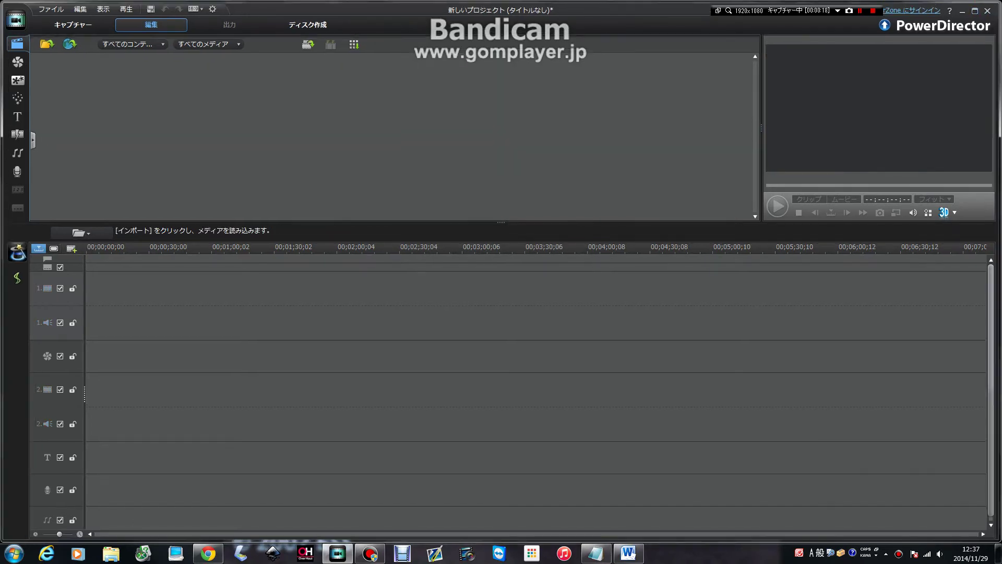
{"action": "left_click_drag", "start_coordinate": [365, 10], "coordinate": [650, 256]}
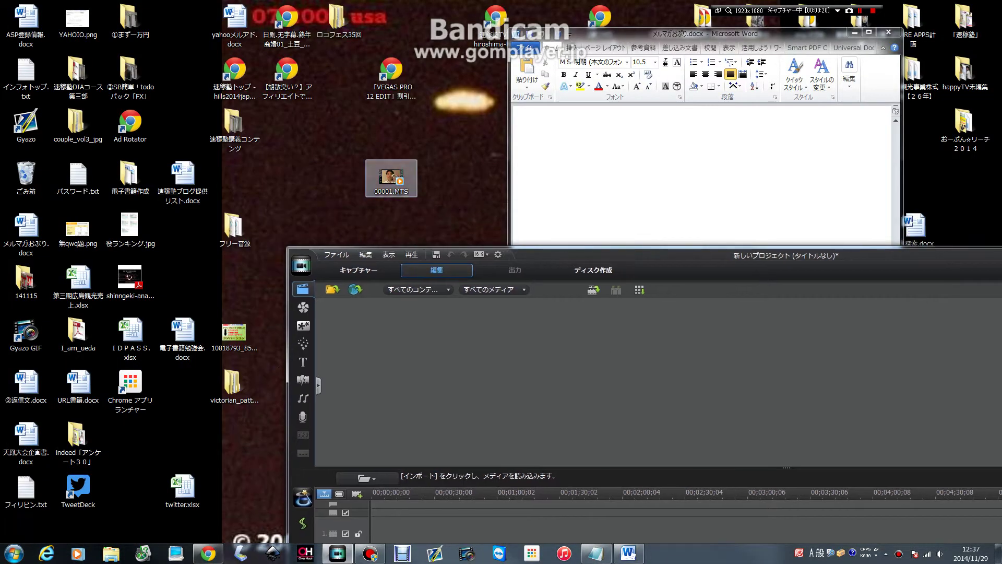
{"action": "left_click_drag", "start_coordinate": [391, 178], "coordinate": [354, 323]}
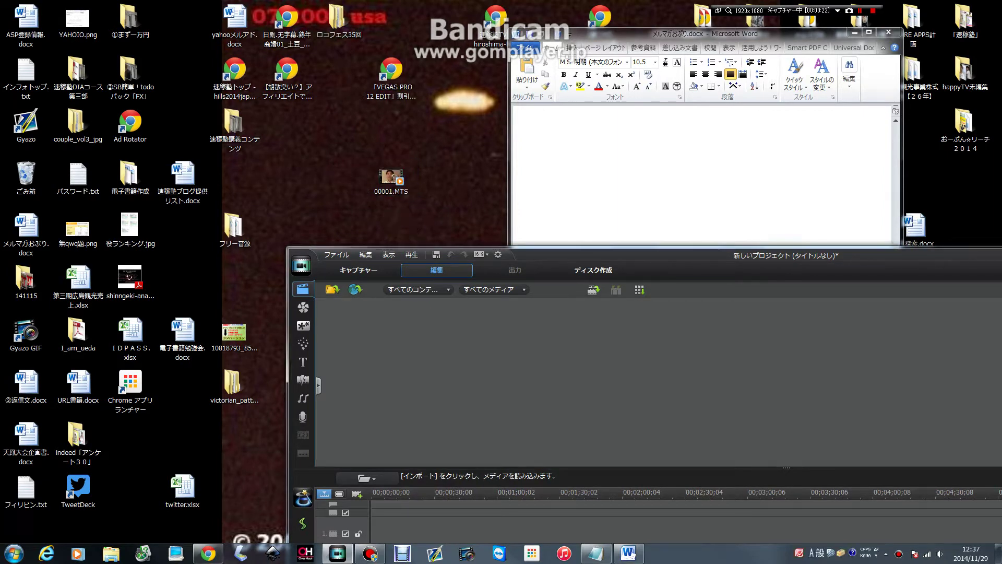
{"action": "left_click_drag", "start_coordinate": [650, 255], "coordinate": [383, 17]}
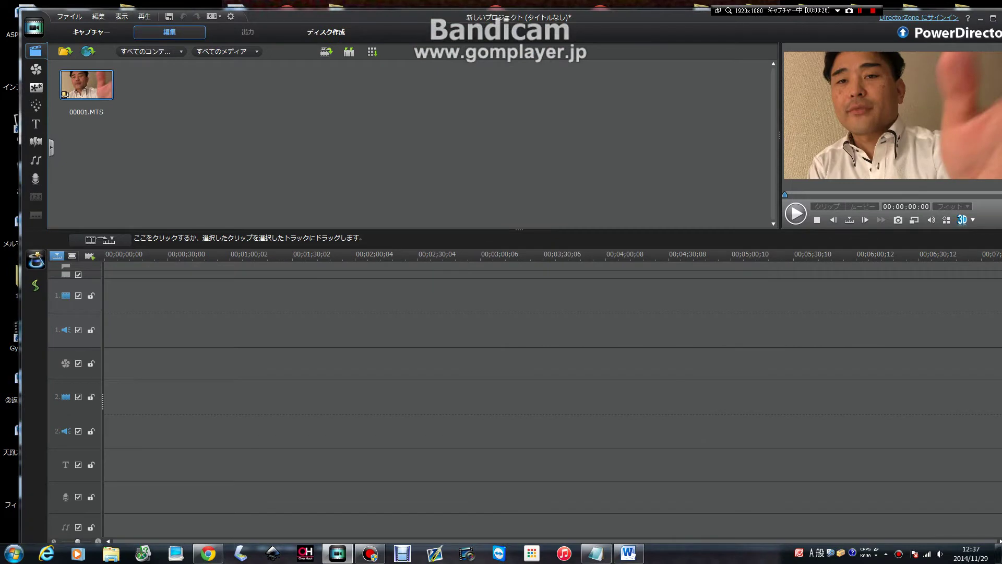
{"action": "left_click", "coordinate": [993, 18]}
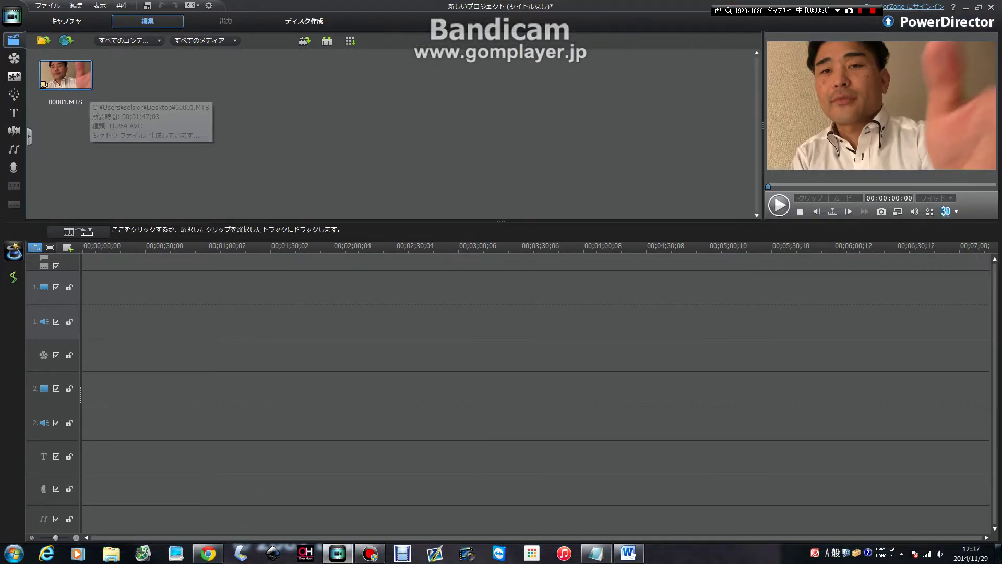
- Place the 00001.MTS clip at the start of video track 1, with its picture filling the whole preview frame
{"action": "left_click_drag", "start_coordinate": [82, 84], "coordinate": [86, 293]}
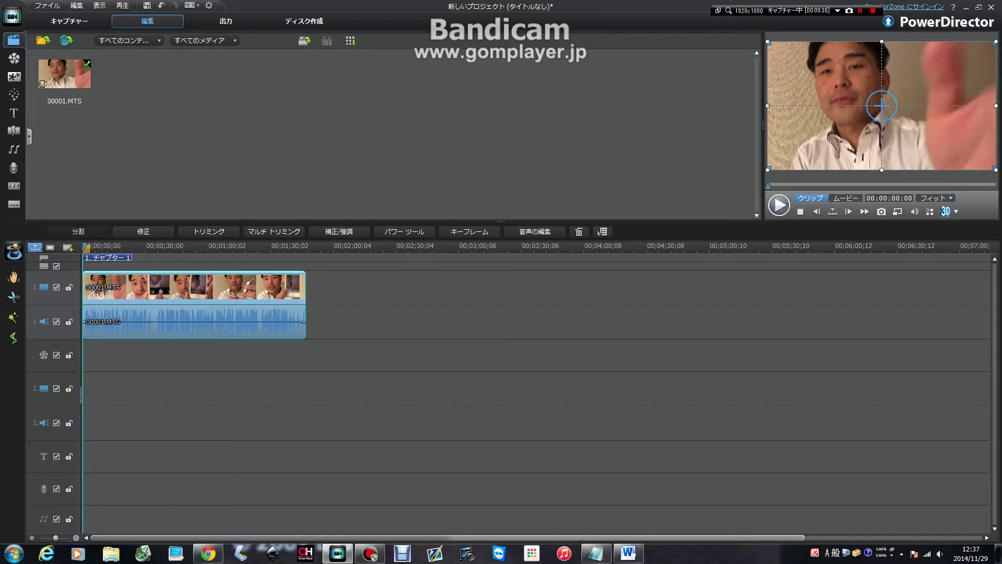
{"action": "left_click_drag", "start_coordinate": [767, 169], "coordinate": [823, 138]}
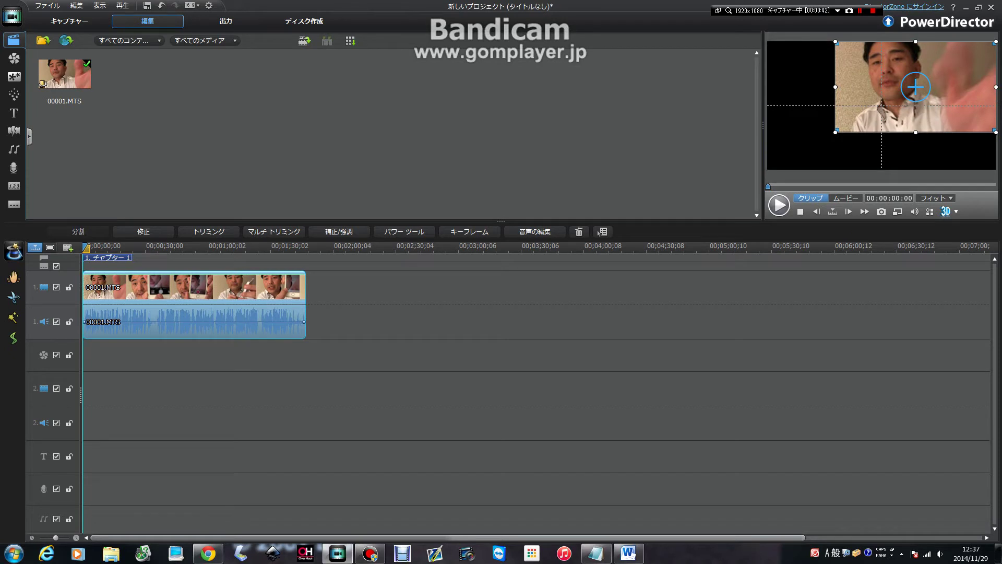
{"action": "left_click_drag", "start_coordinate": [835, 132], "coordinate": [767, 170]}
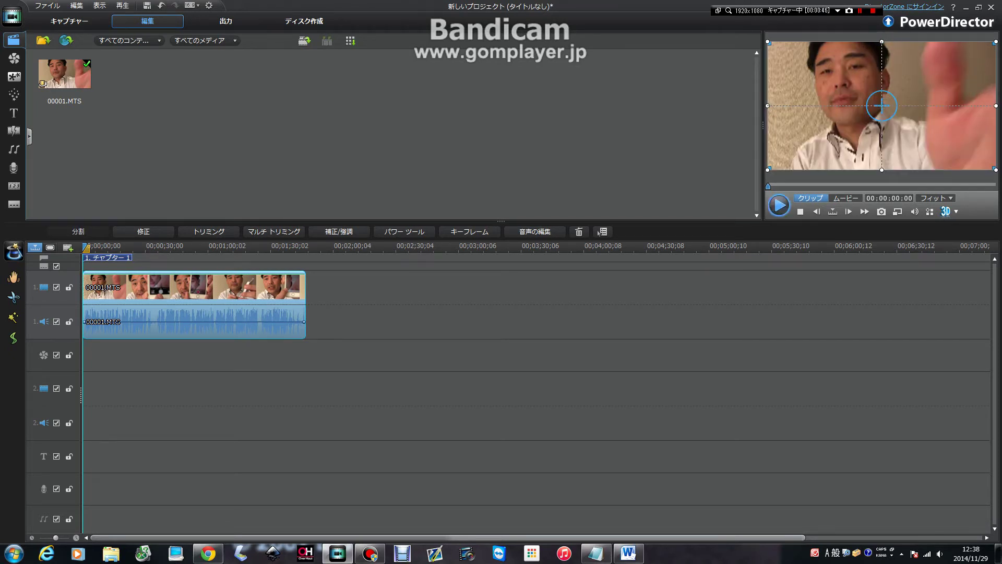
- Split the clip at 00:00:01:17 and delete the opening section before the cut
{"action": "left_click", "coordinate": [779, 205]}
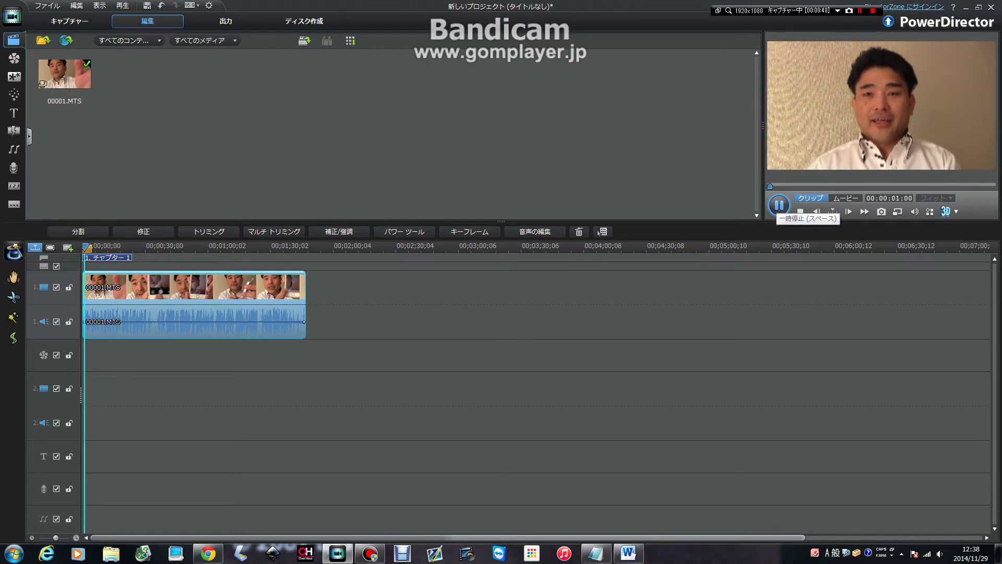
{"action": "left_click", "coordinate": [779, 205]}
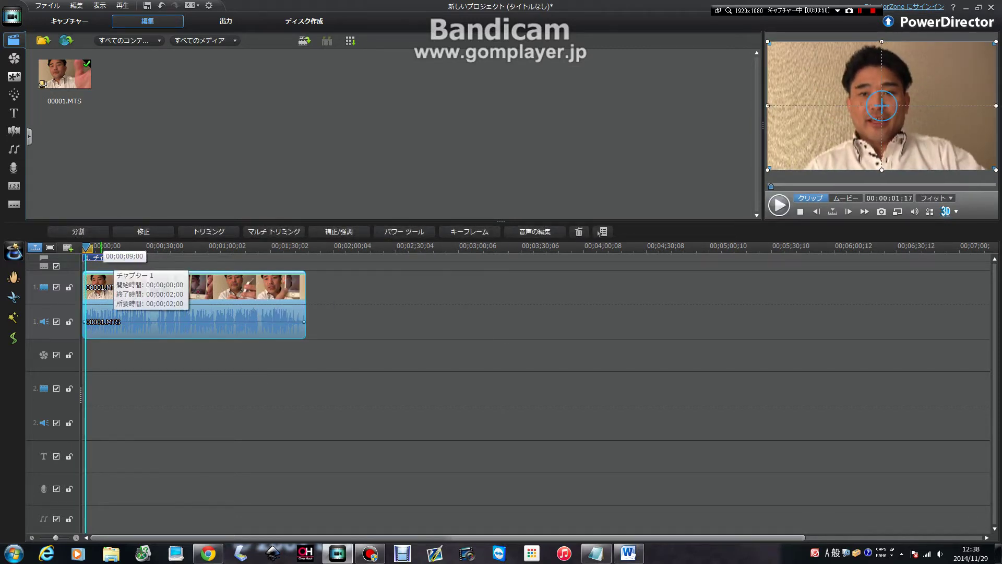
{"action": "left_click", "coordinate": [78, 231]}
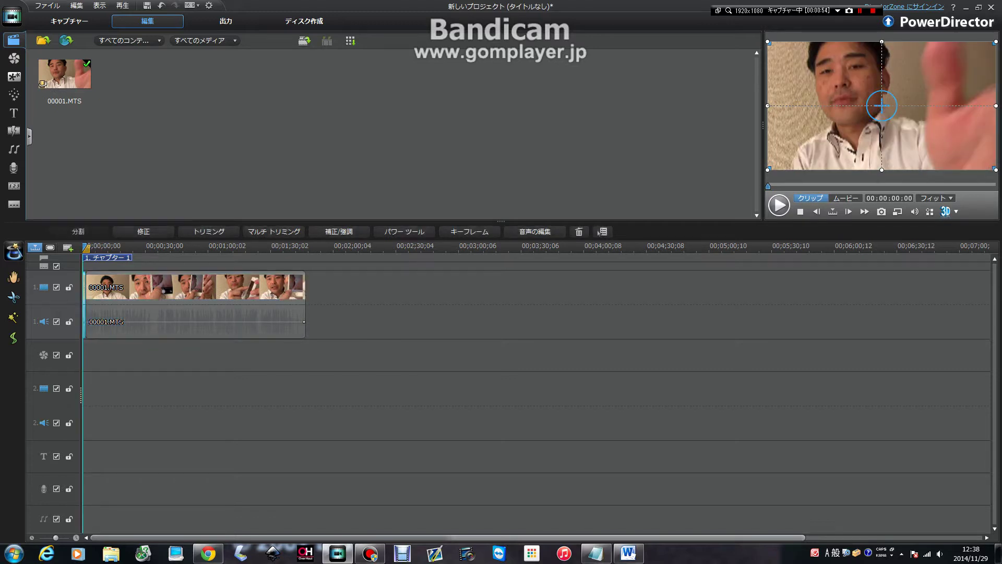
{"action": "key", "text": "Delete"}
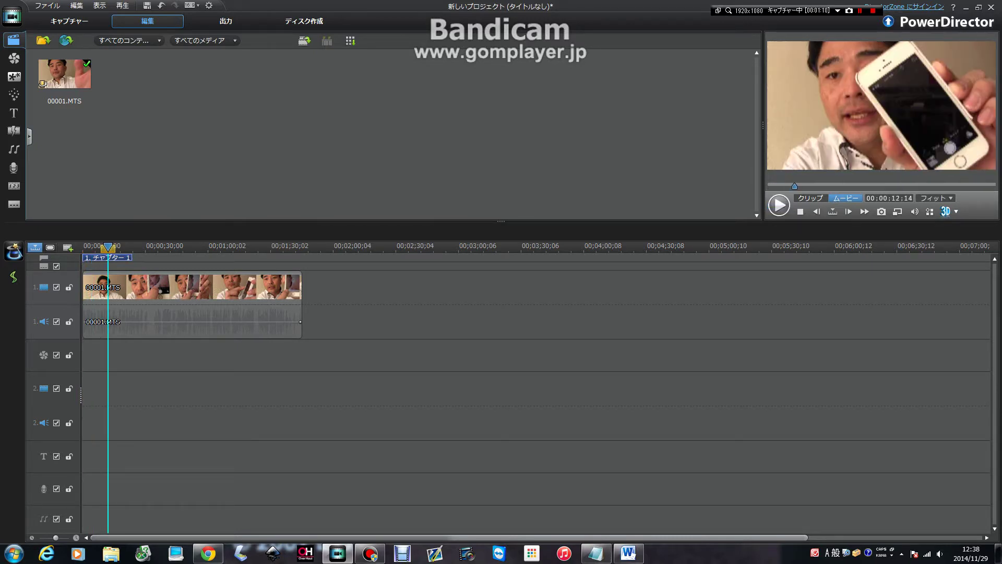
- Split the clip at 00:00:12:14 and the remainder at its own 00:00:22:22, and delete the section between the cuts
{"action": "left_click", "coordinate": [299, 317]}
{"action": "left_click", "coordinate": [79, 231]}
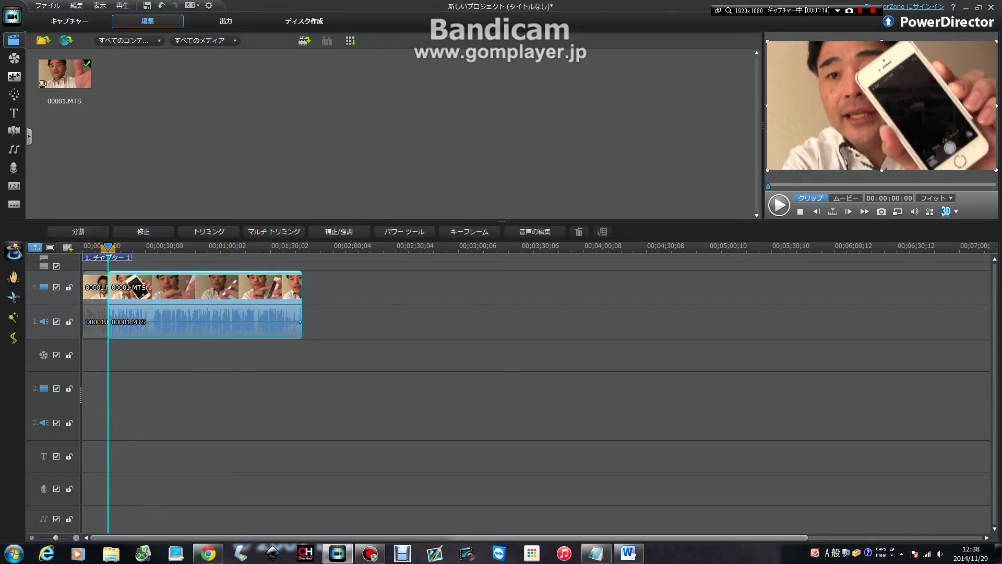
{"action": "left_click", "coordinate": [779, 205]}
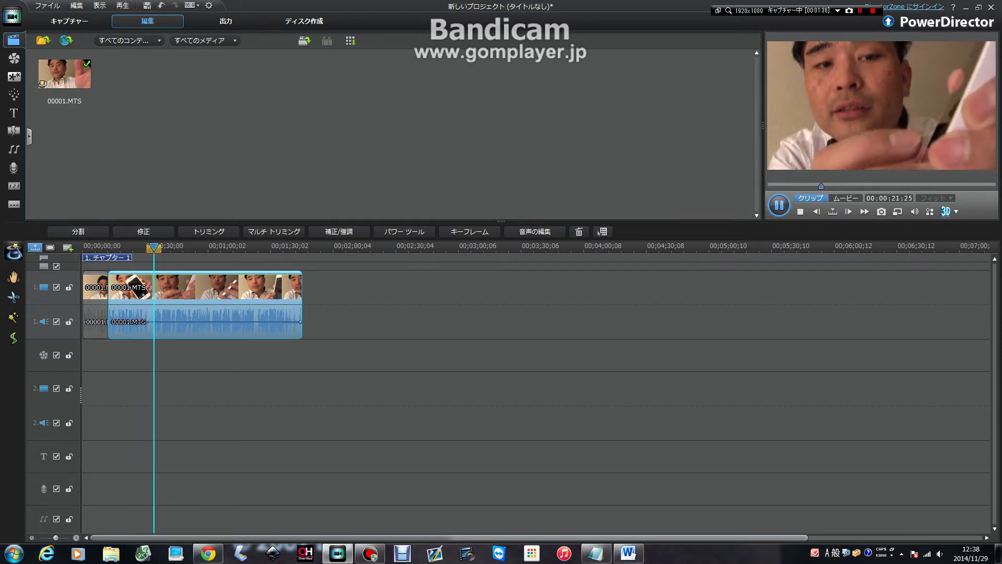
{"action": "key", "text": "space"}
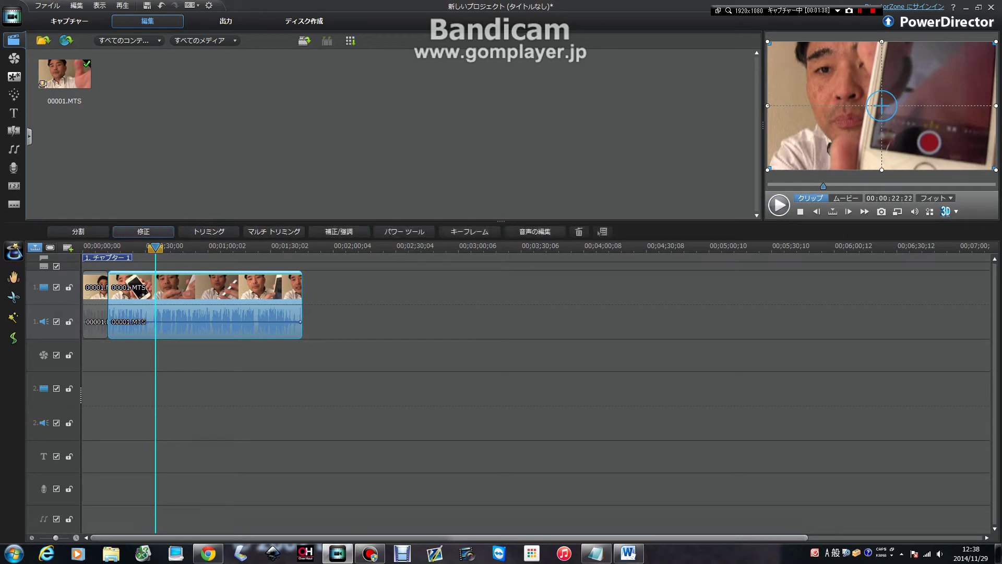
{"action": "left_click", "coordinate": [78, 231]}
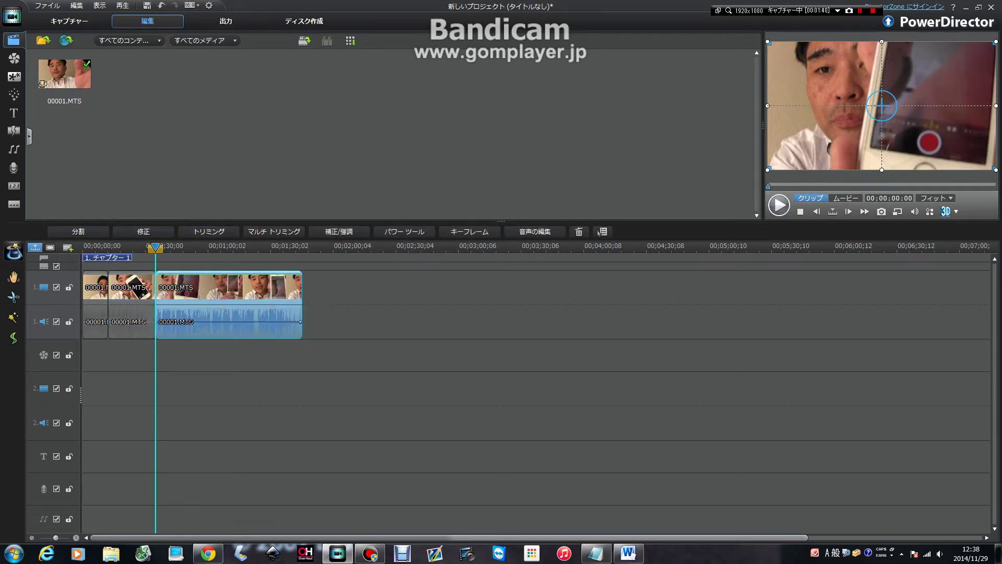
{"action": "left_click", "coordinate": [131, 287]}
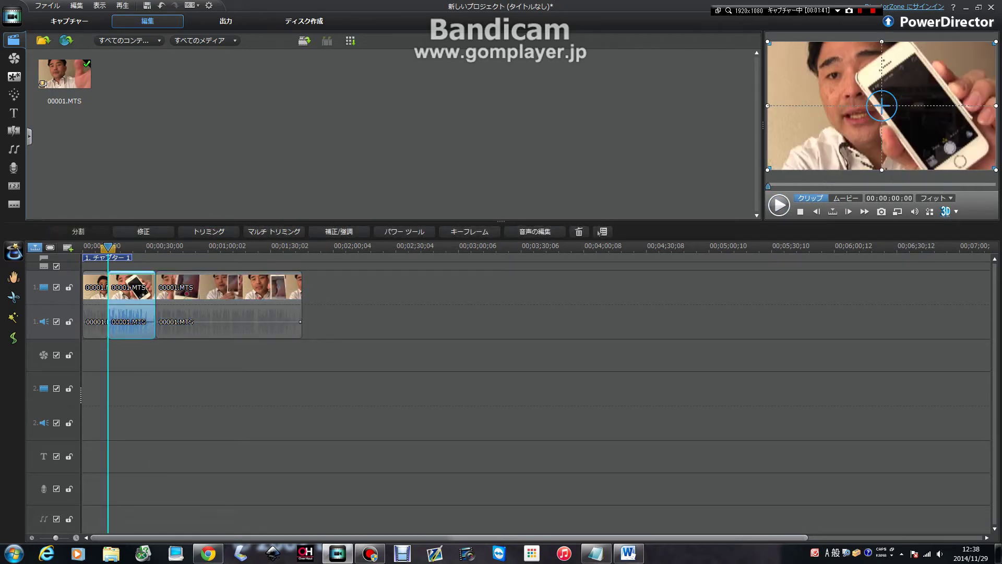
{"action": "key", "text": "Delete"}
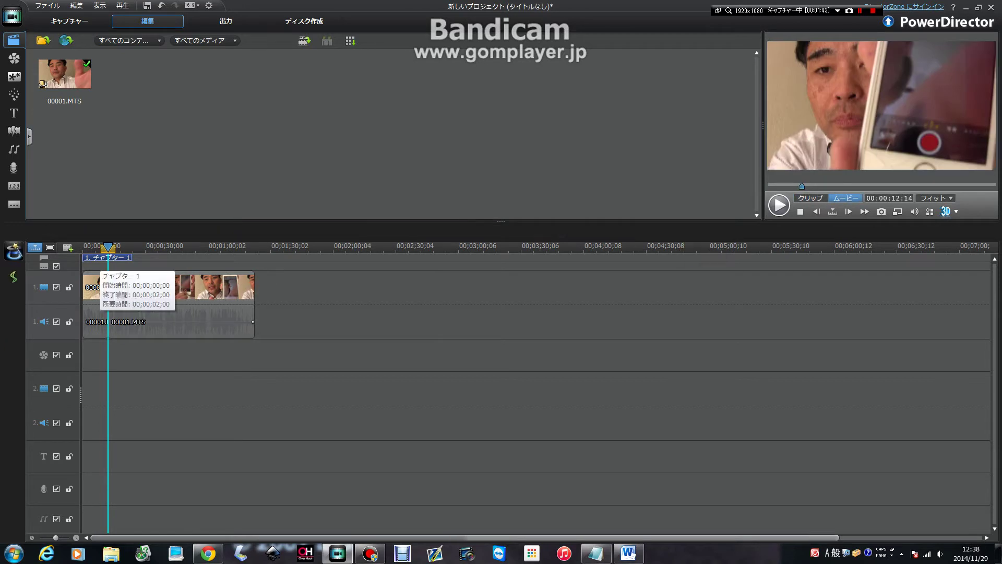
- Play across the first cut and split the second clip, video and audio, at movie time 00:00:22:23
{"action": "left_click_drag", "start_coordinate": [107, 247], "coordinate": [105, 248]}
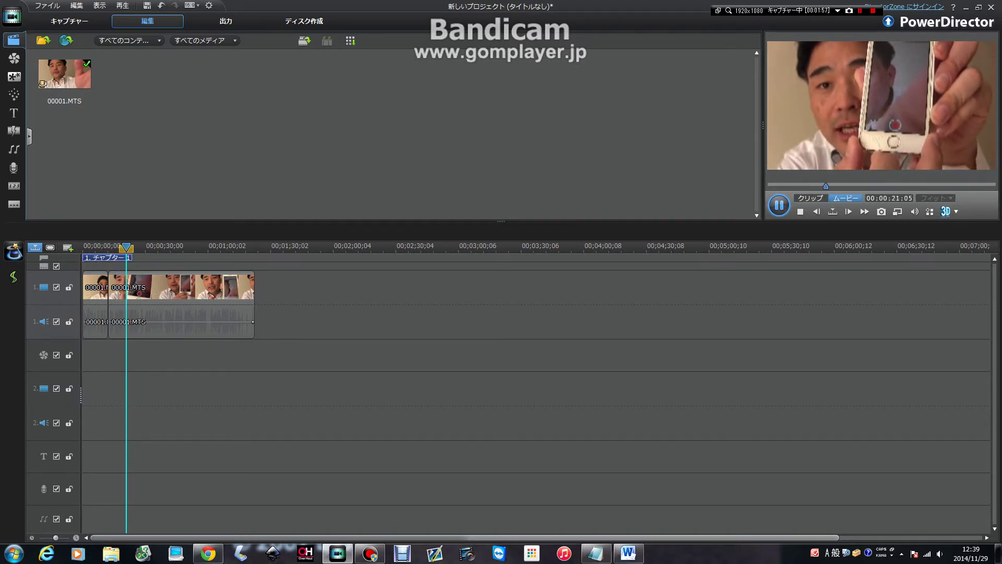
{"action": "key", "text": "space"}
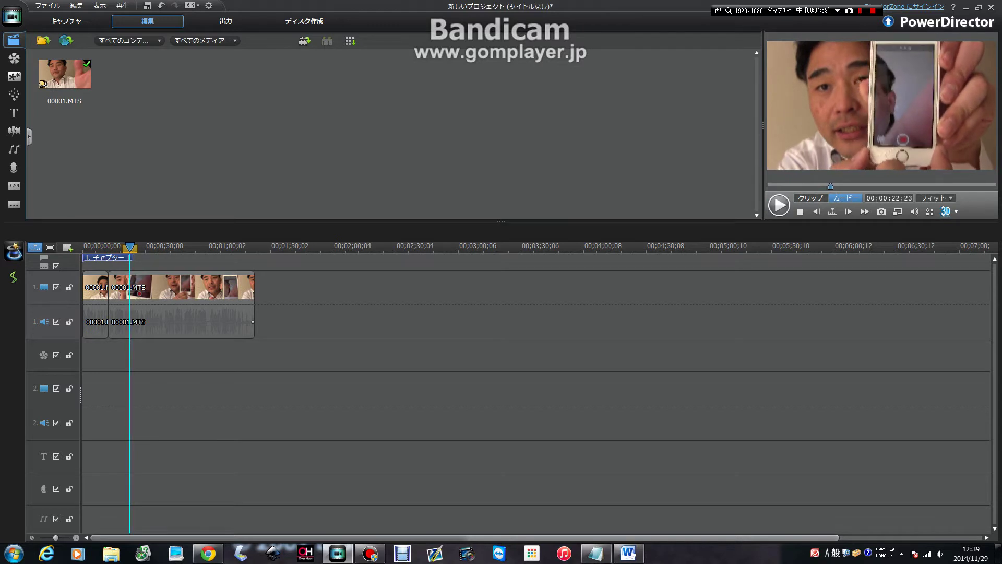
{"action": "left_click", "coordinate": [249, 278]}
{"action": "left_click", "coordinate": [77, 231]}
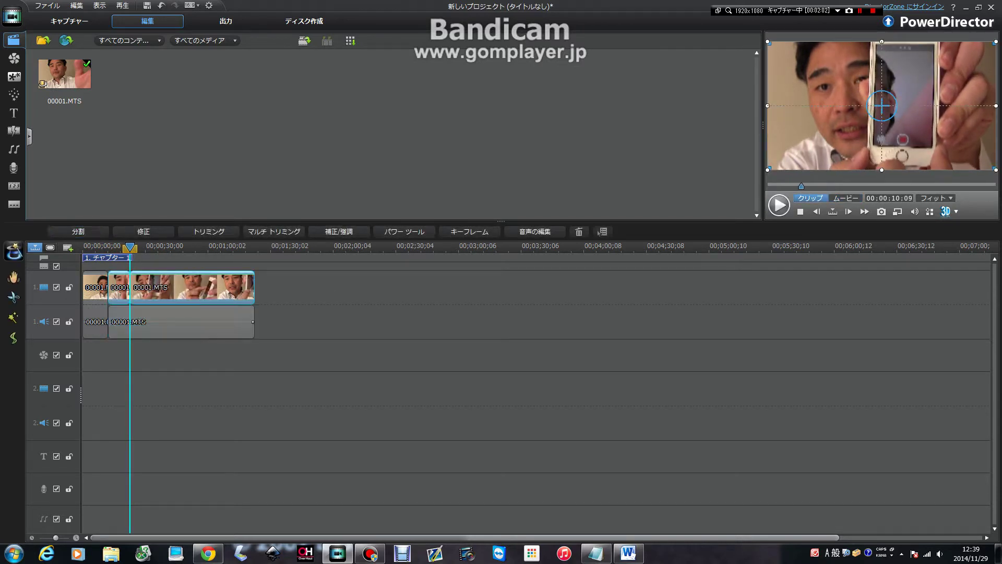
{"action": "key", "text": "ctrl+t"}
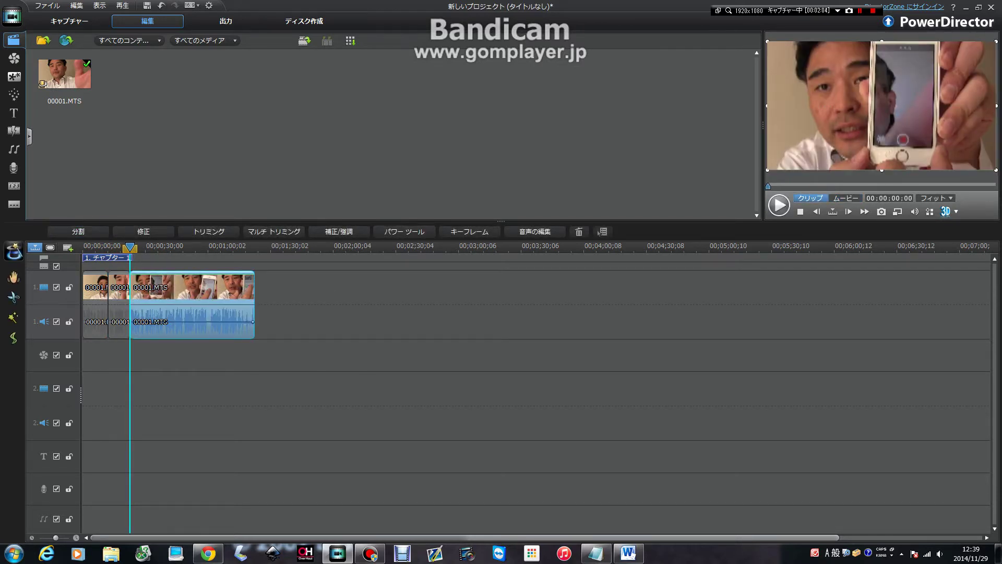
- Split the last clip at its own 00:00:02:07 and delete the short piece before the cut
{"action": "left_click", "coordinate": [779, 205]}
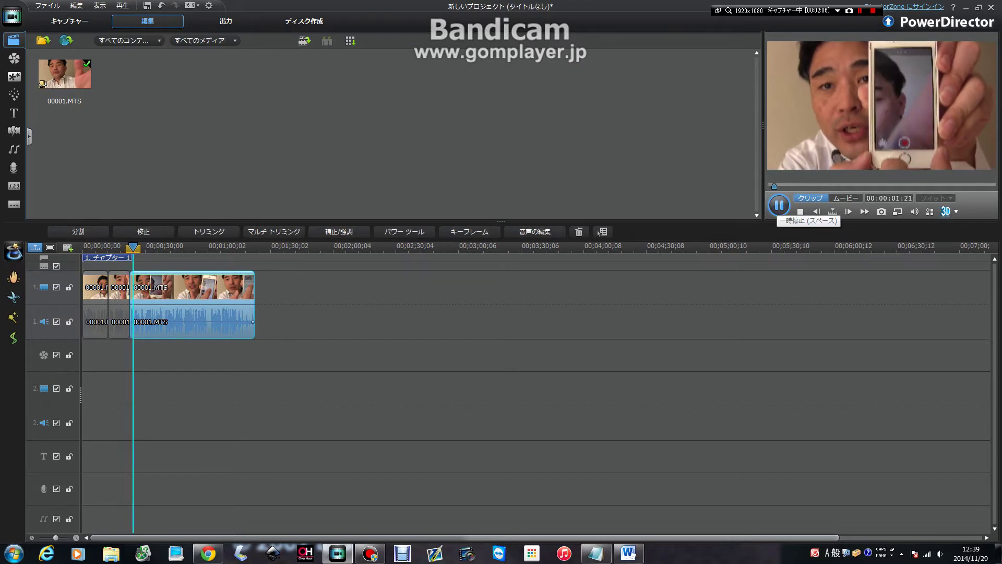
{"action": "key", "text": "space"}
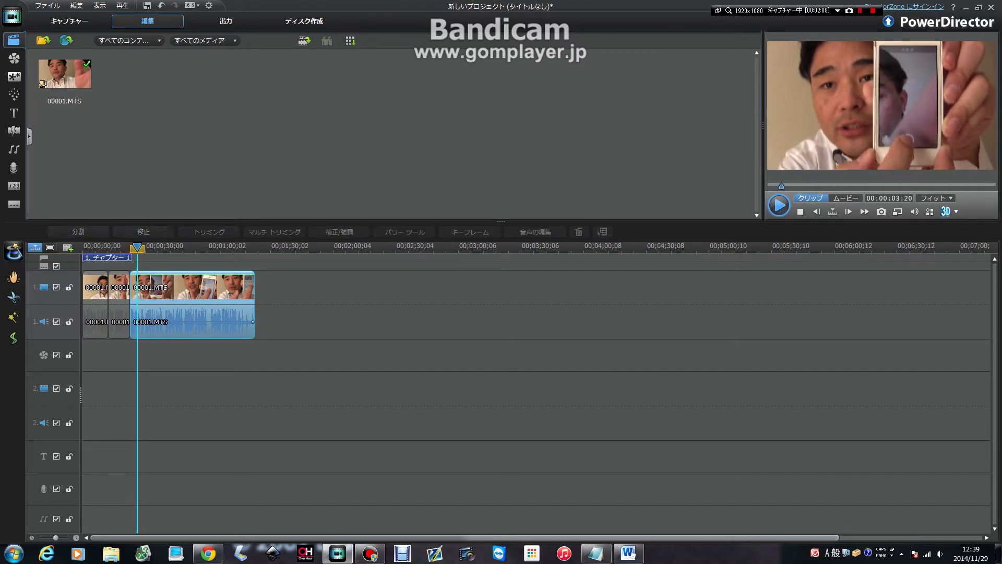
{"action": "left_click", "coordinate": [138, 248]}
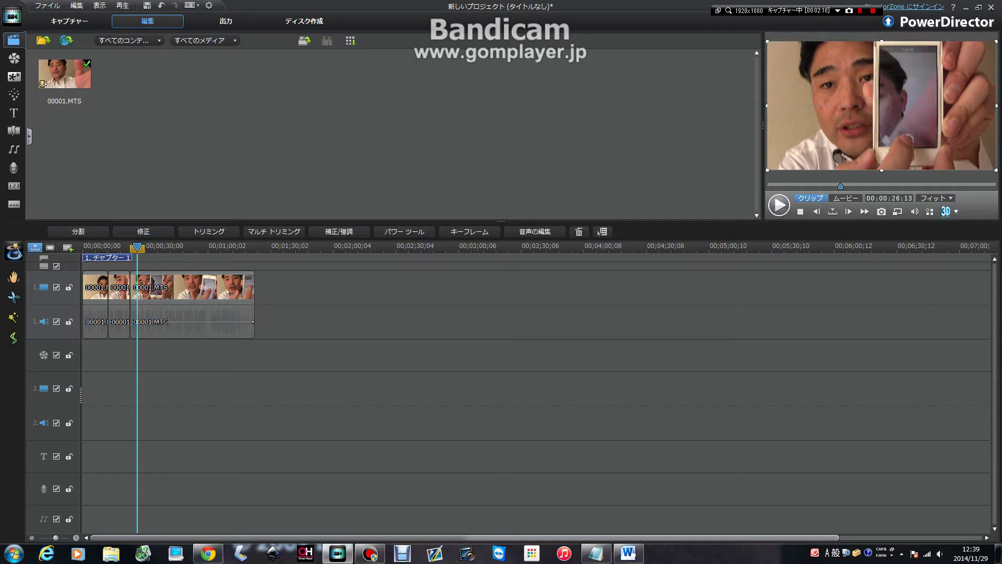
{"action": "left_click", "coordinate": [130, 248]}
{"action": "left_click", "coordinate": [157, 292]}
{"action": "key", "text": "space"}
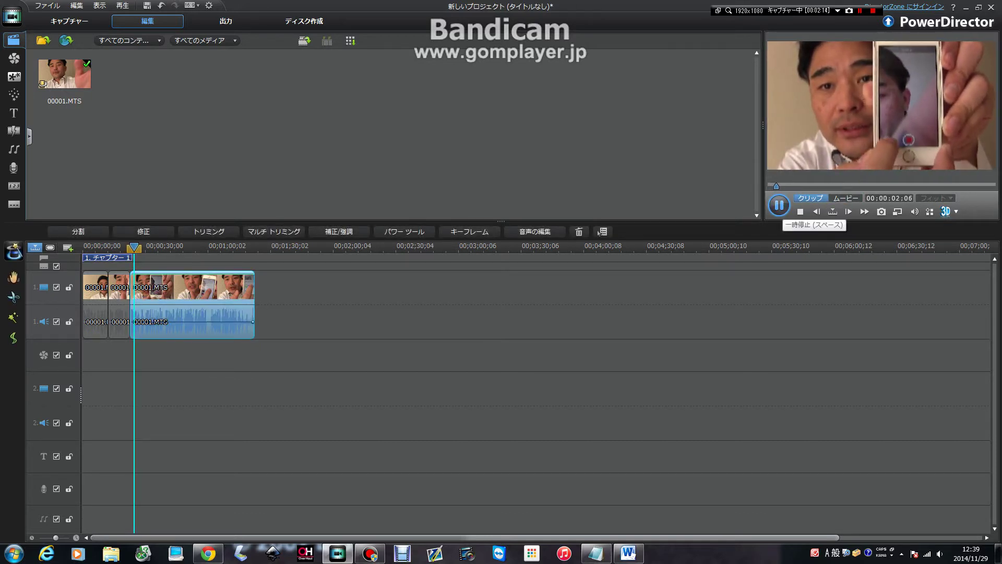
{"action": "left_click", "coordinate": [779, 205]}
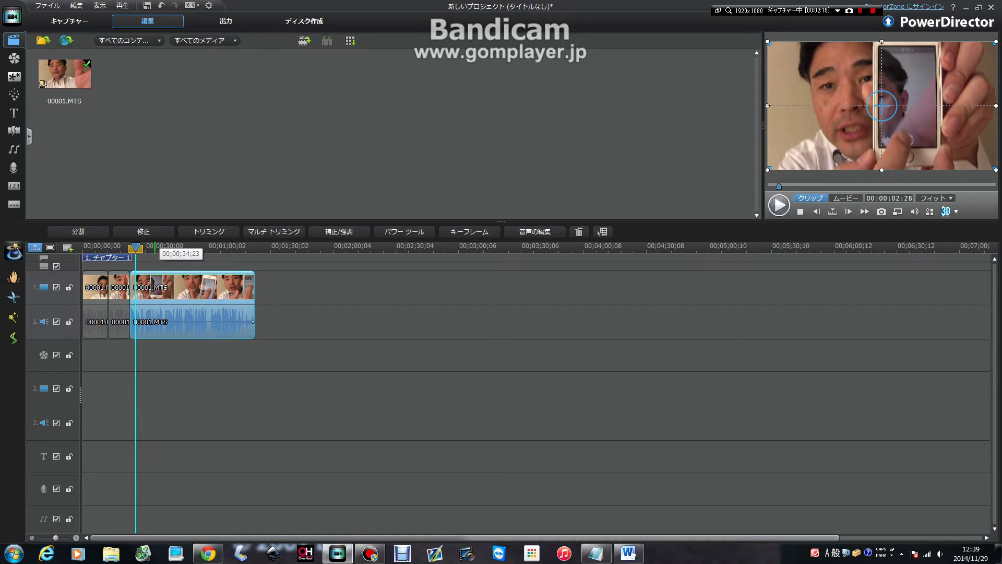
{"action": "left_click", "coordinate": [136, 248]}
{"action": "left_click", "coordinate": [134, 248]}
{"action": "left_click", "coordinate": [156, 287]}
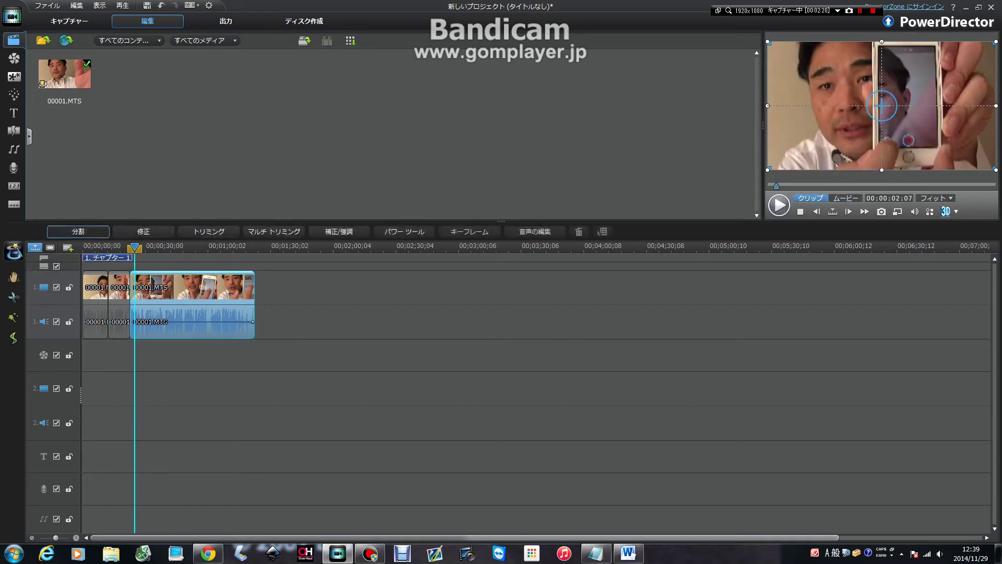
{"action": "left_click", "coordinate": [77, 231]}
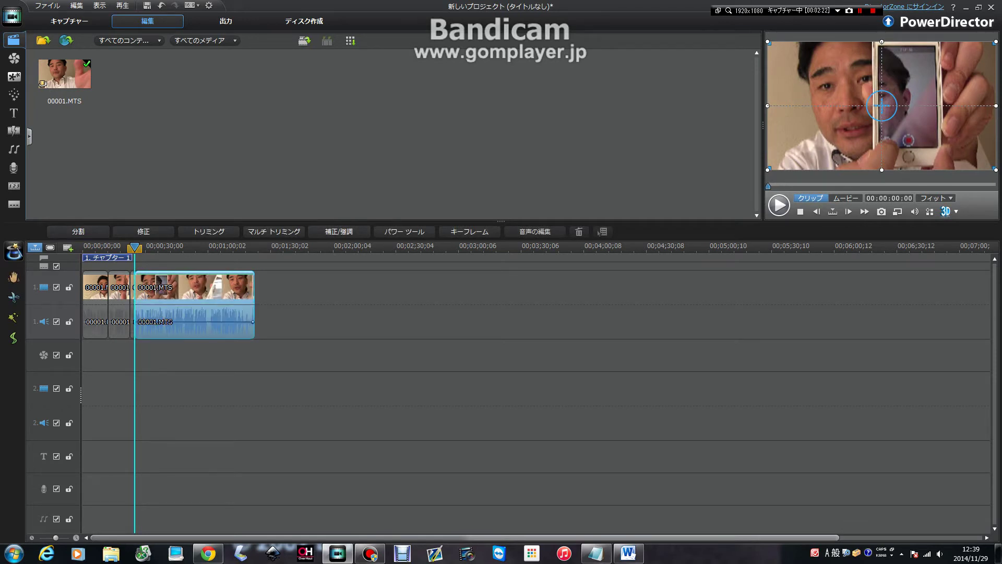
{"action": "left_click", "coordinate": [132, 287]}
{"action": "key", "text": "Delete"}
- Play across the newest join and split the last clip at movie time 00:00:36:14
{"action": "left_click_drag", "start_coordinate": [130, 248], "coordinate": [123, 248]}
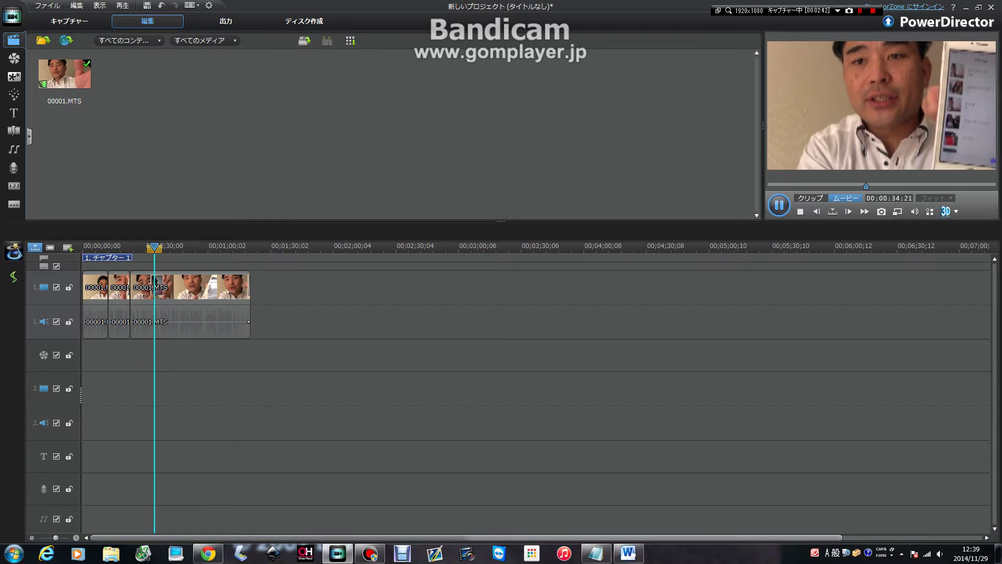
{"action": "key", "text": "space"}
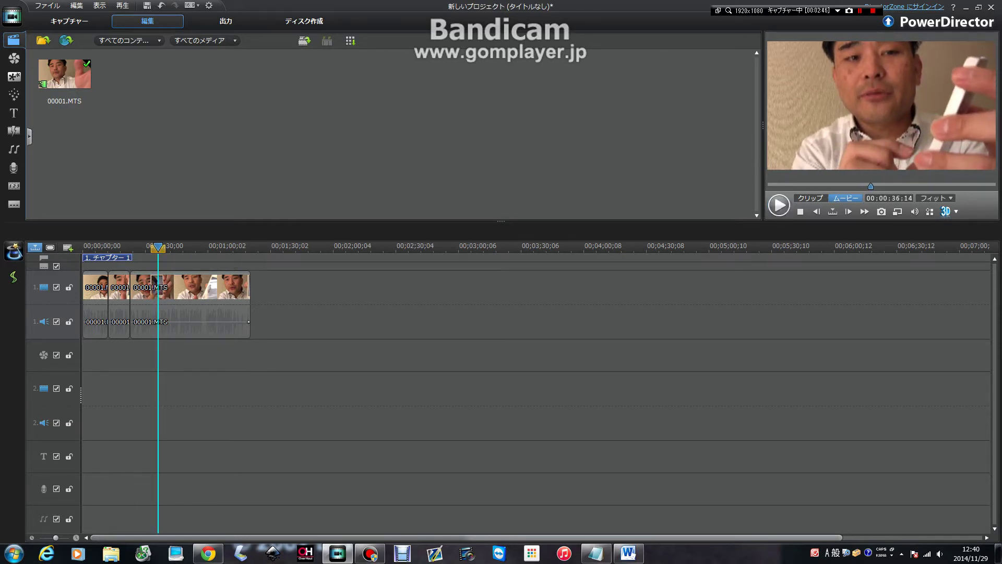
{"action": "left_click", "coordinate": [137, 282]}
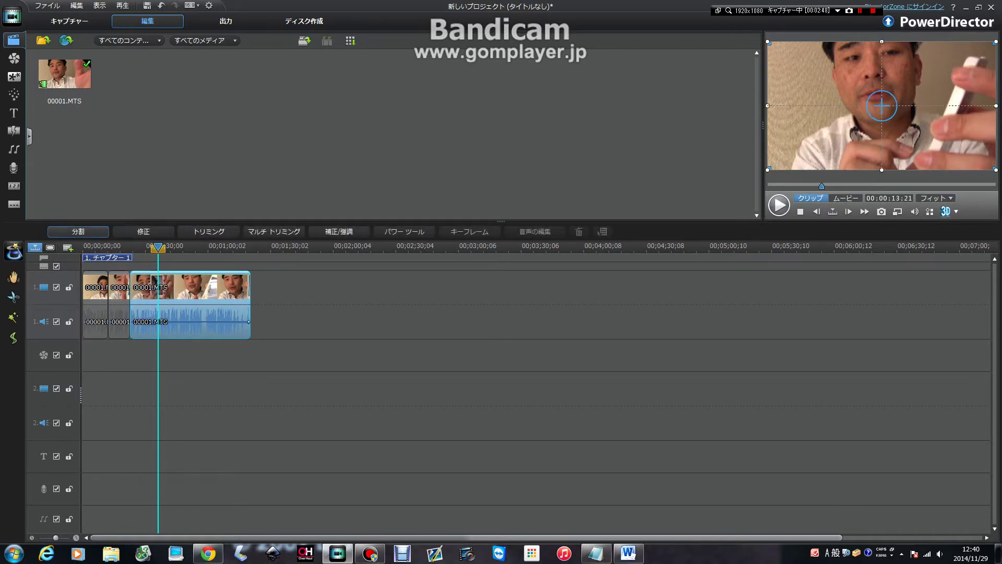
{"action": "left_click", "coordinate": [78, 231]}
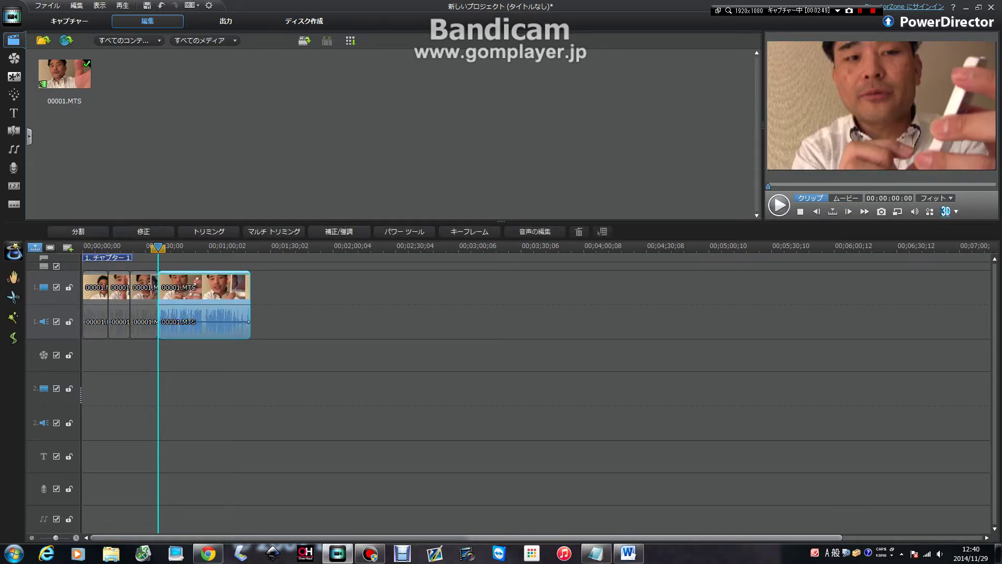
- Play the end of the third clip, split it at its own 00:00:12:07 and delete the short piece after the cut
{"action": "left_click", "coordinate": [149, 246]}
{"action": "left_click", "coordinate": [144, 287]}
{"action": "left_click", "coordinate": [779, 205]}
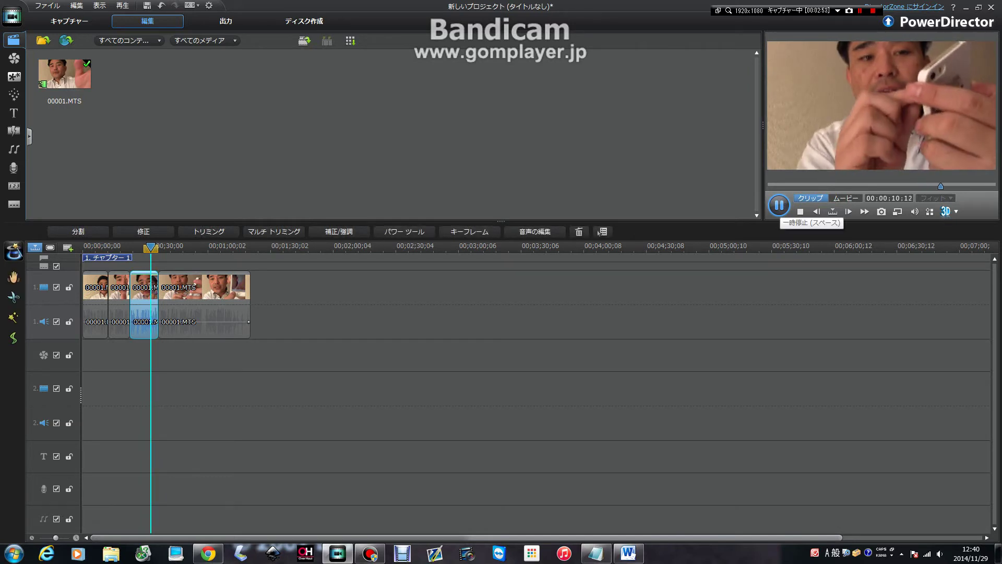
{"action": "key", "text": "space"}
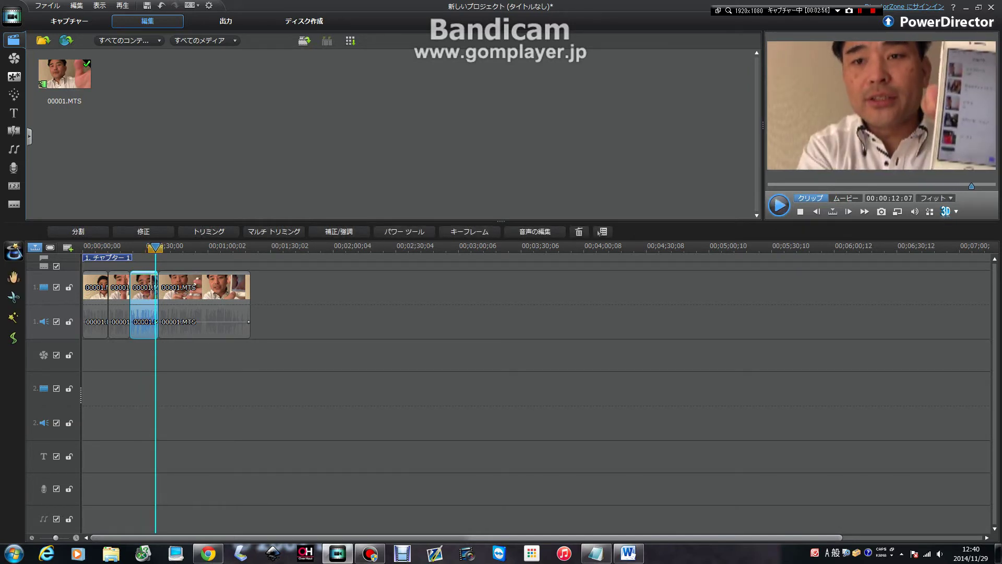
{"action": "left_click", "coordinate": [77, 231]}
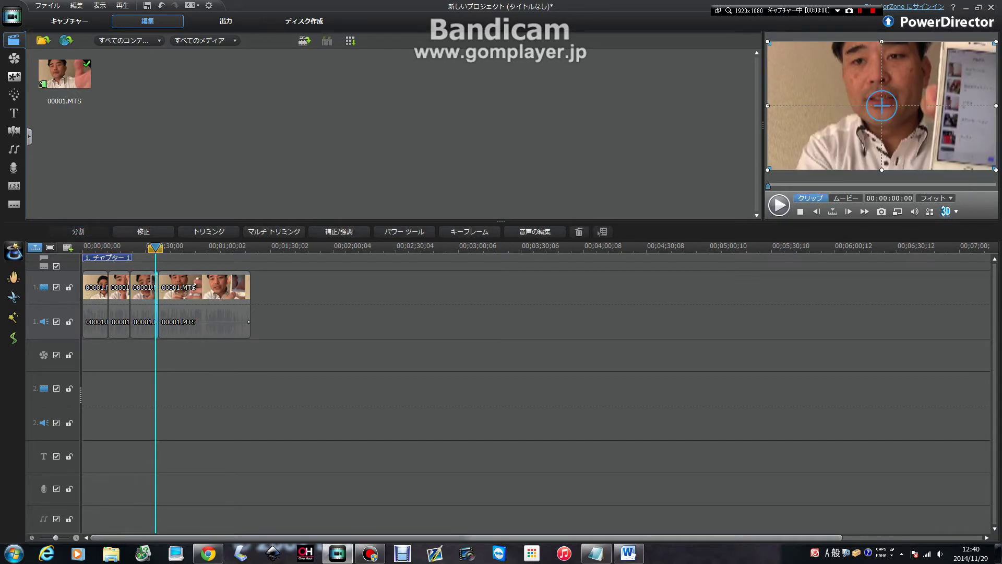
{"action": "key", "text": "Delete"}
- Play from before the newest join, split the last clip at its own 00:00:40:00 and delete the piece after the cut
{"action": "left_click", "coordinate": [155, 248]}
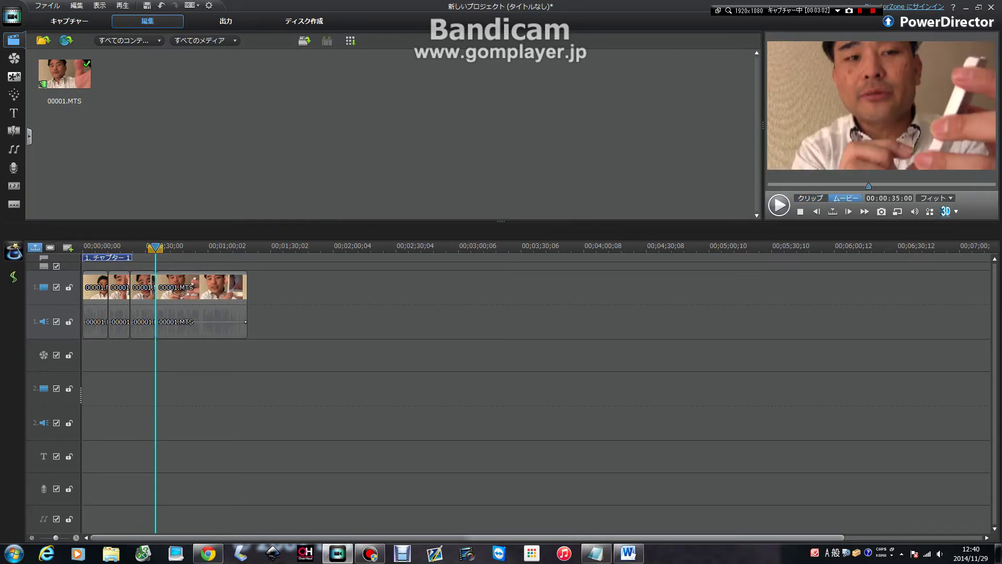
{"action": "left_click_drag", "start_coordinate": [155, 248], "coordinate": [148, 248]}
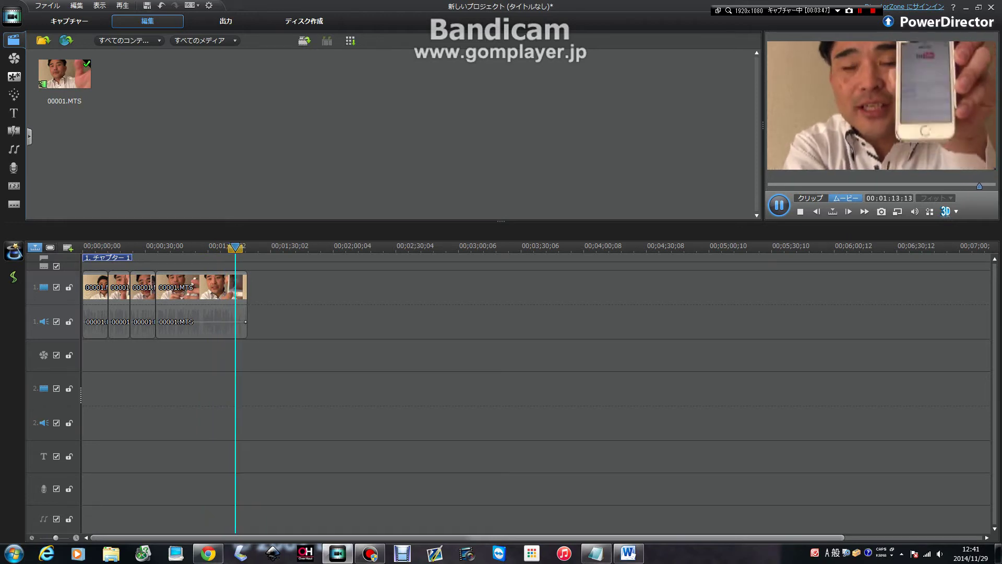
{"action": "left_click", "coordinate": [779, 206]}
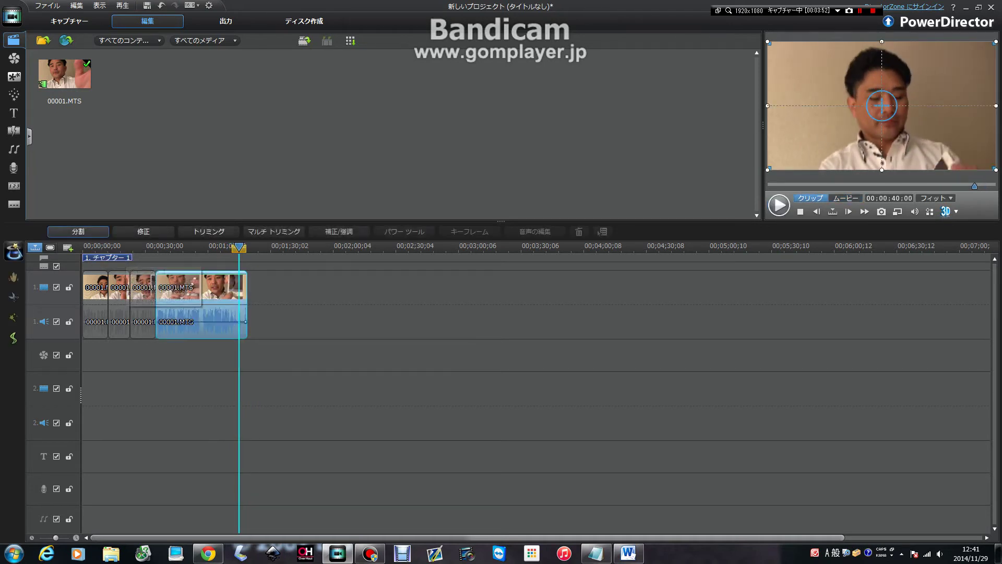
{"action": "left_click", "coordinate": [78, 231]}
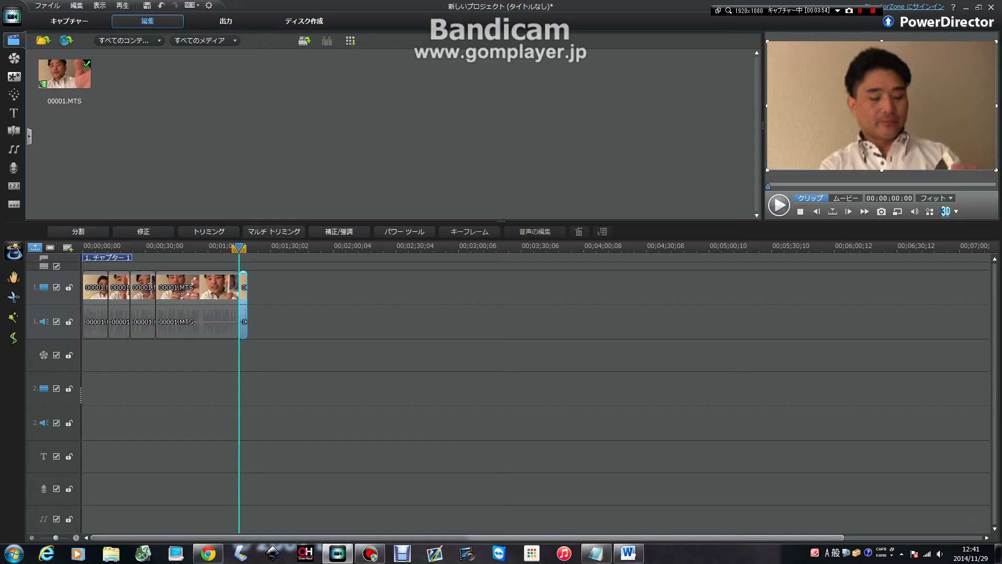
{"action": "key", "text": "Delete"}
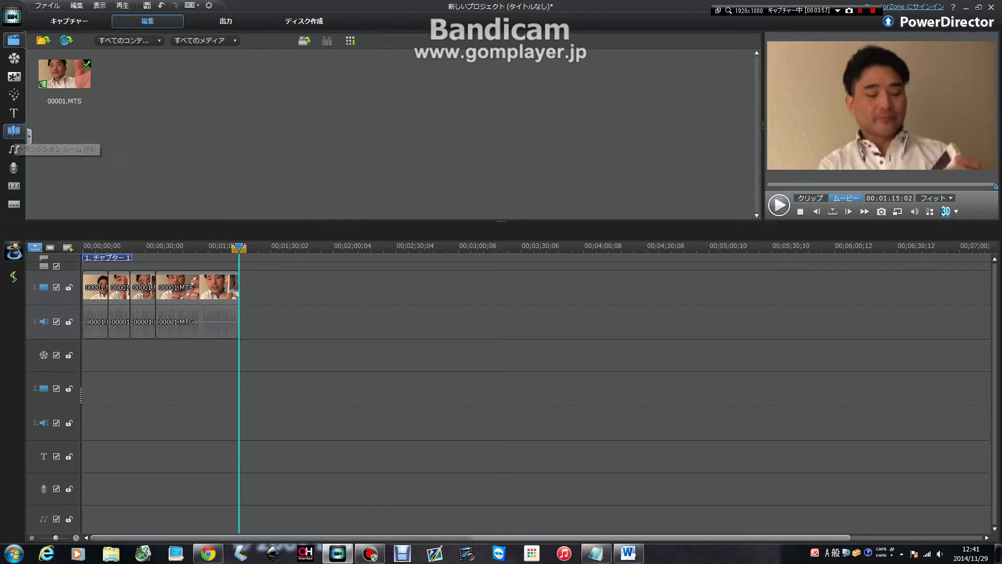
- Add a Fade (フェード) transition at the end of the last clip and play it back
{"action": "left_click", "coordinate": [13, 131]}
{"action": "left_click", "coordinate": [288, 196]}
{"action": "left_click_drag", "start_coordinate": [288, 197], "coordinate": [235, 286]}
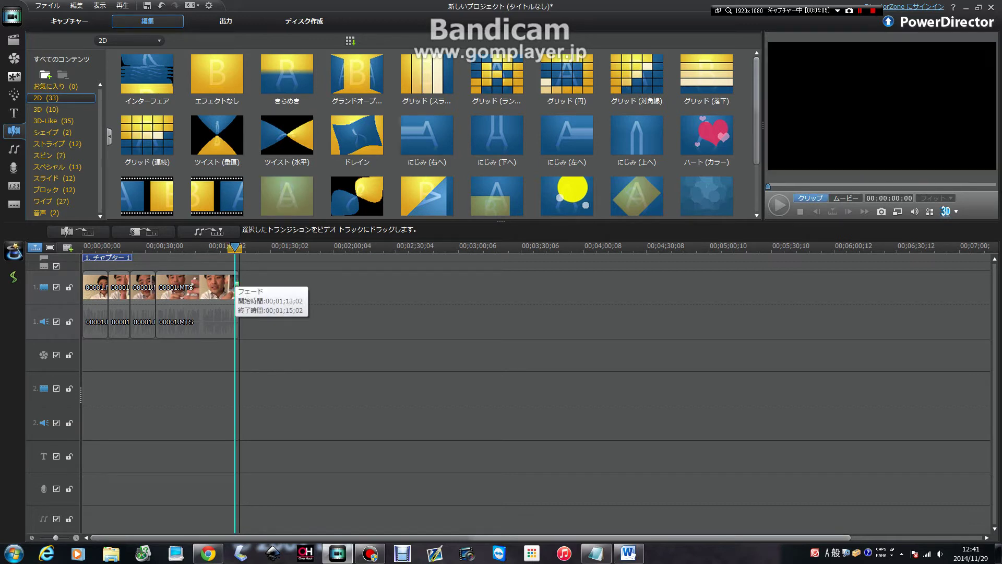
{"action": "left_click", "coordinate": [778, 205]}
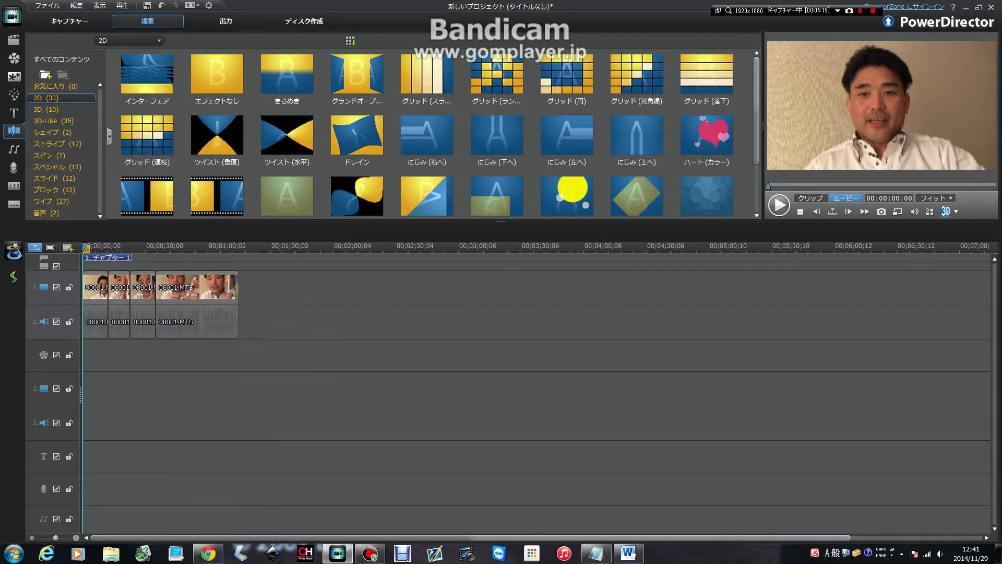
- Look at the online upload options, and output the movie as a standard 2D MPEG-4 file
{"action": "left_click", "coordinate": [226, 21]}
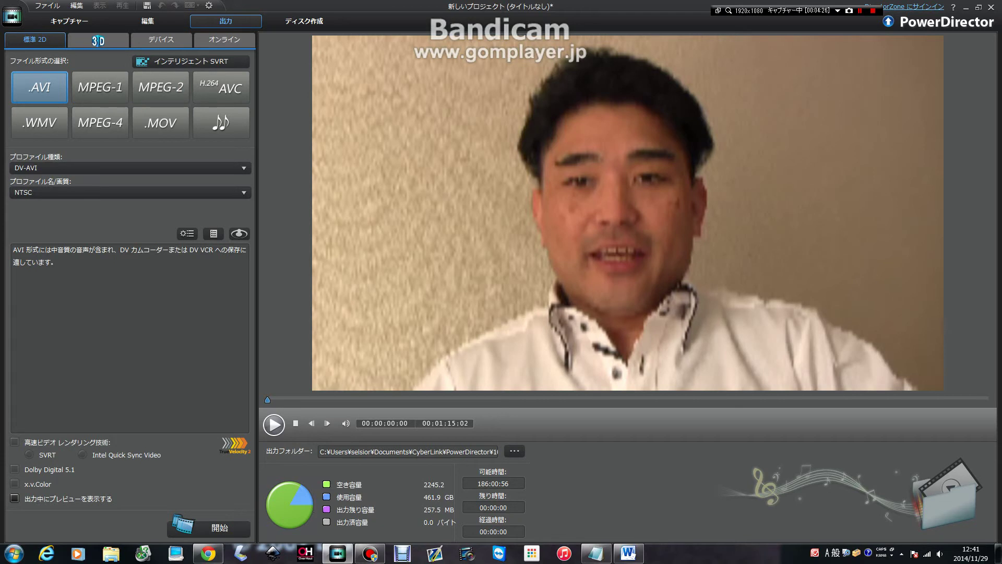
{"action": "left_click", "coordinate": [225, 39]}
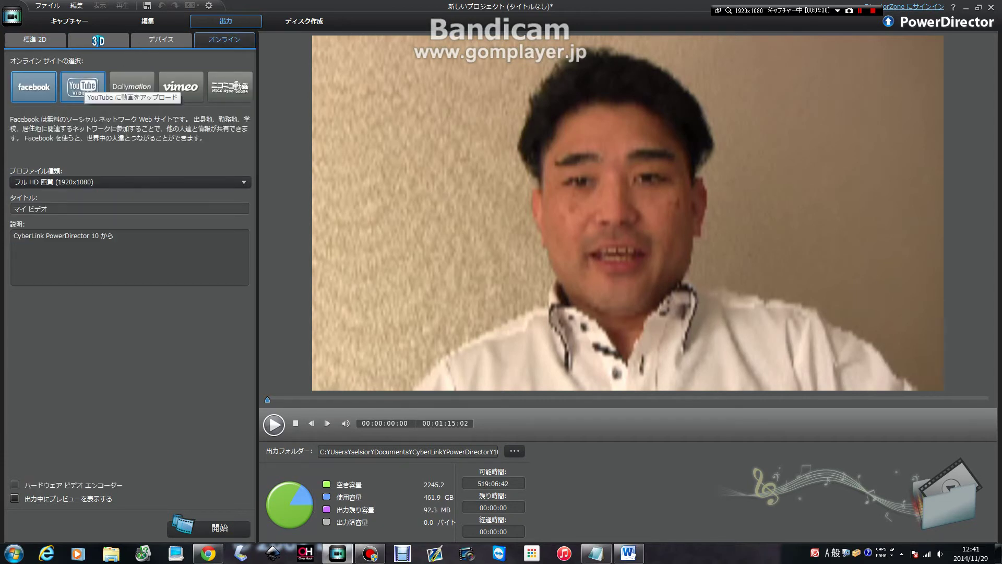
{"action": "left_click", "coordinate": [35, 39]}
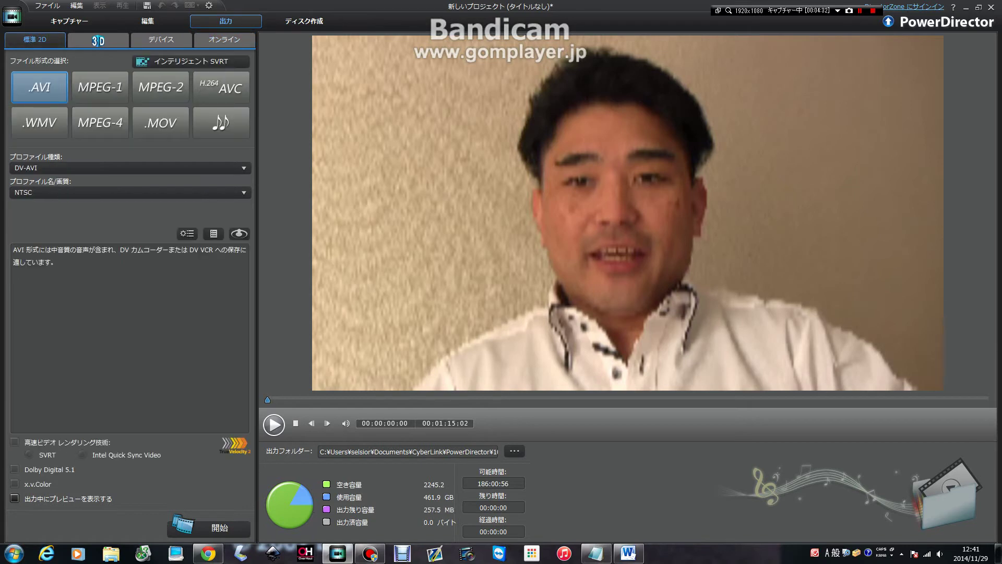
{"action": "left_click", "coordinate": [100, 123]}
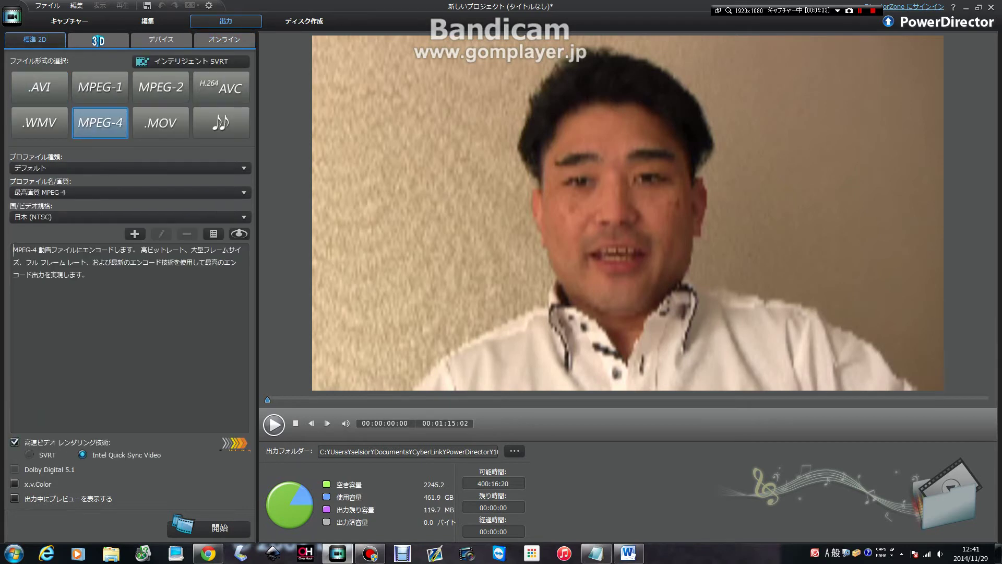
{"action": "left_click", "coordinate": [220, 527]}
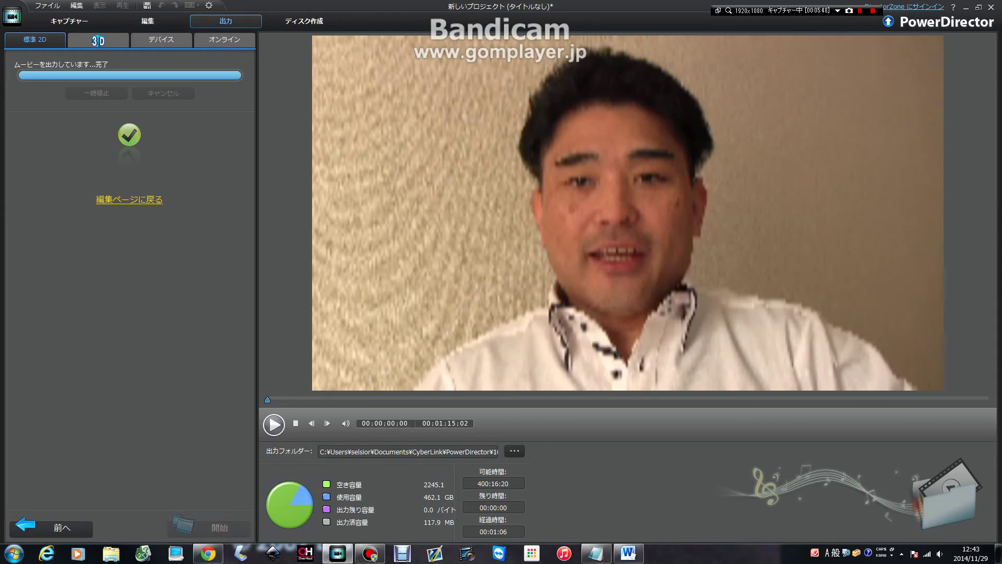
- Minimize the editor and open the CyberLink > PowerDirector > 10.0 folder in the Documents library
{"action": "left_click", "coordinate": [965, 8]}
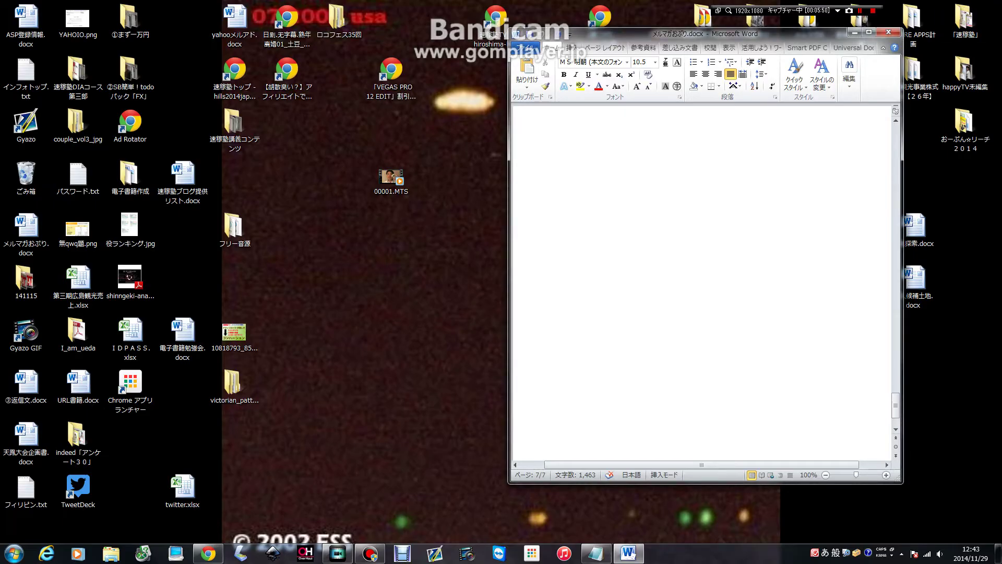
{"action": "left_click", "coordinate": [14, 553]}
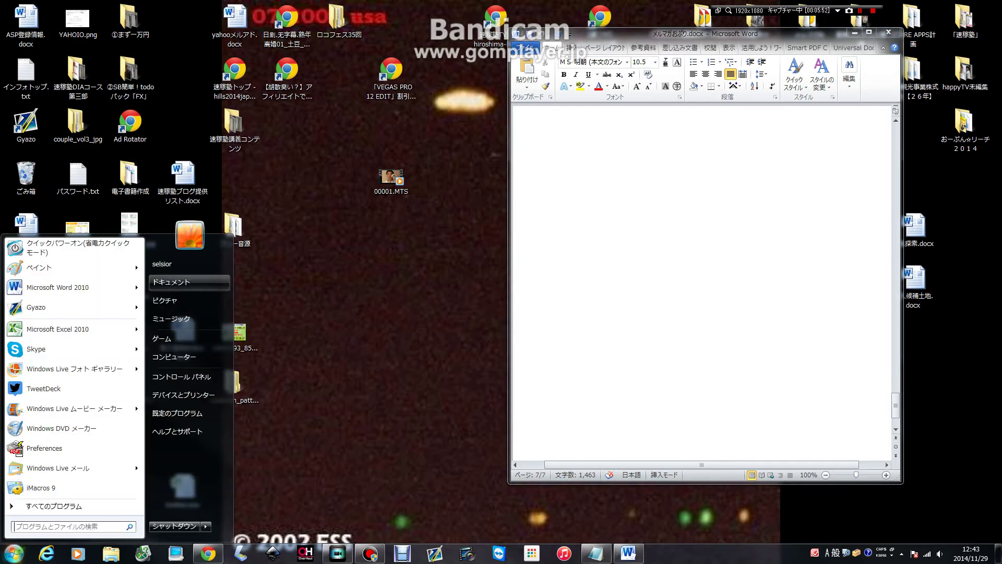
{"action": "left_click", "coordinate": [189, 282]}
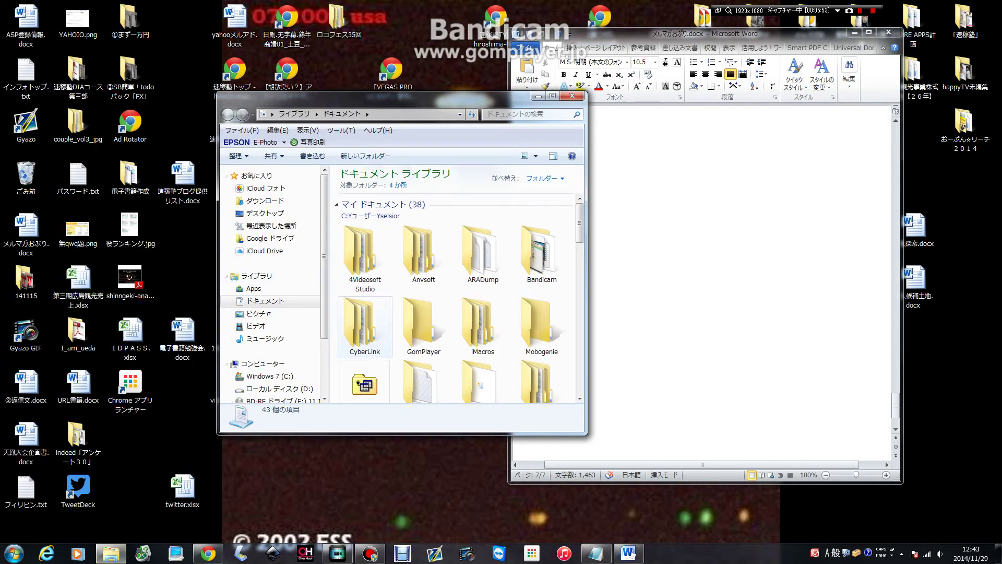
{"action": "double_click", "coordinate": [365, 324]}
{"action": "double_click", "coordinate": [541, 229]}
{"action": "double_click", "coordinate": [364, 224]}
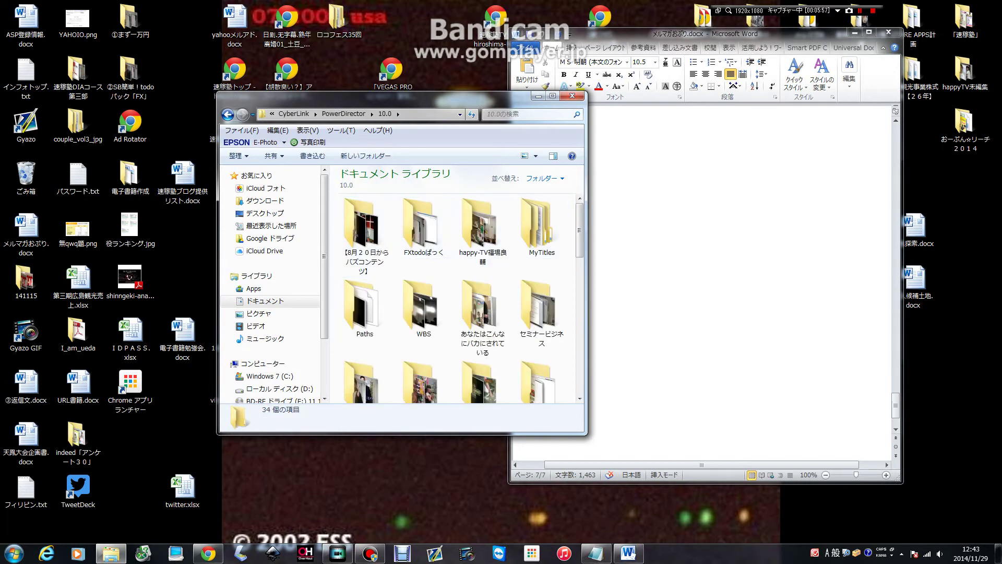
- Move Produce_4.mp4 from the 10.0 folder to the desktop and close the folder window
{"action": "scroll", "coordinate": [459, 298], "scroll_direction": "down", "scroll_amount": 5}
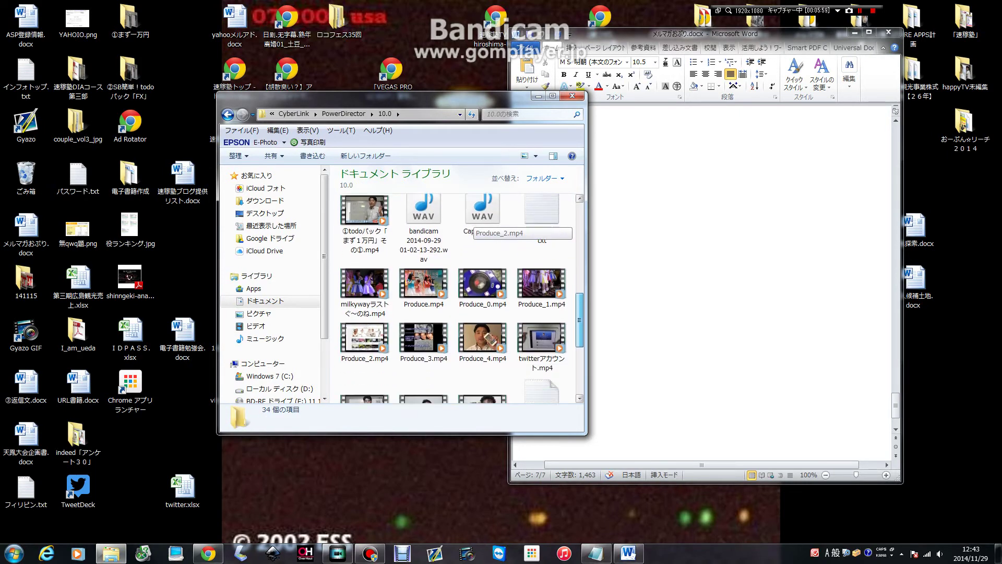
{"action": "scroll", "coordinate": [472, 226], "scroll_direction": "down", "scroll_amount": 1}
{"action": "left_click", "coordinate": [482, 305]}
{"action": "left_click_drag", "start_coordinate": [482, 305], "coordinate": [391, 488]}
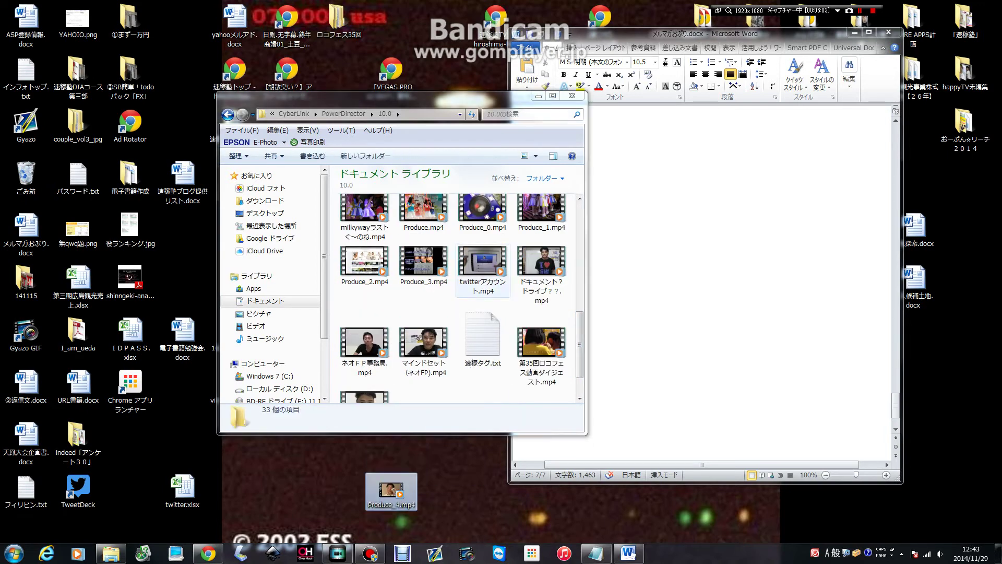
{"action": "left_click", "coordinate": [571, 96]}
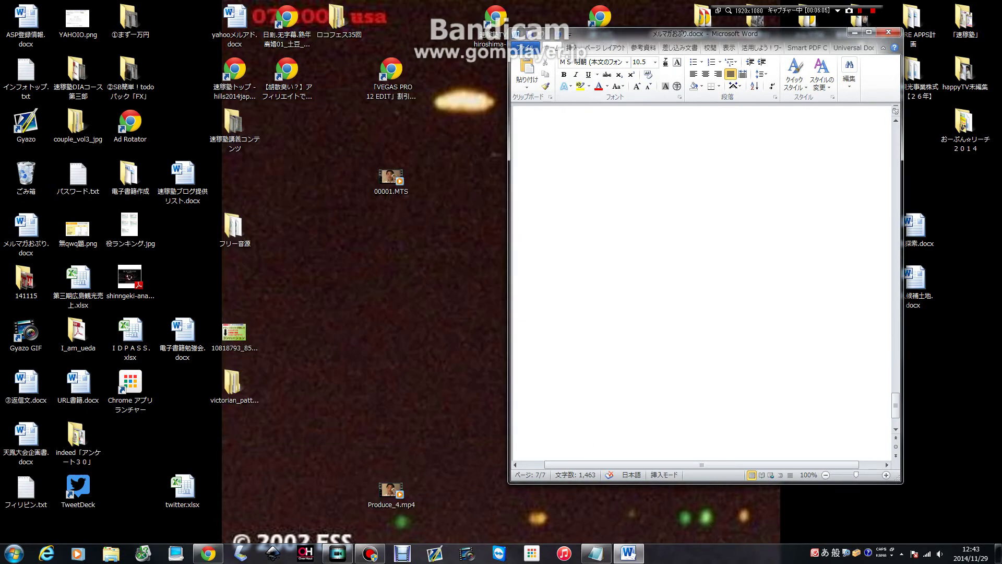
- Close the Word document and place Produce_4.mp4 in the free desktop area between 00001.MTS and the PDF document
{"action": "left_click_drag", "start_coordinate": [391, 490], "coordinate": [391, 285]}
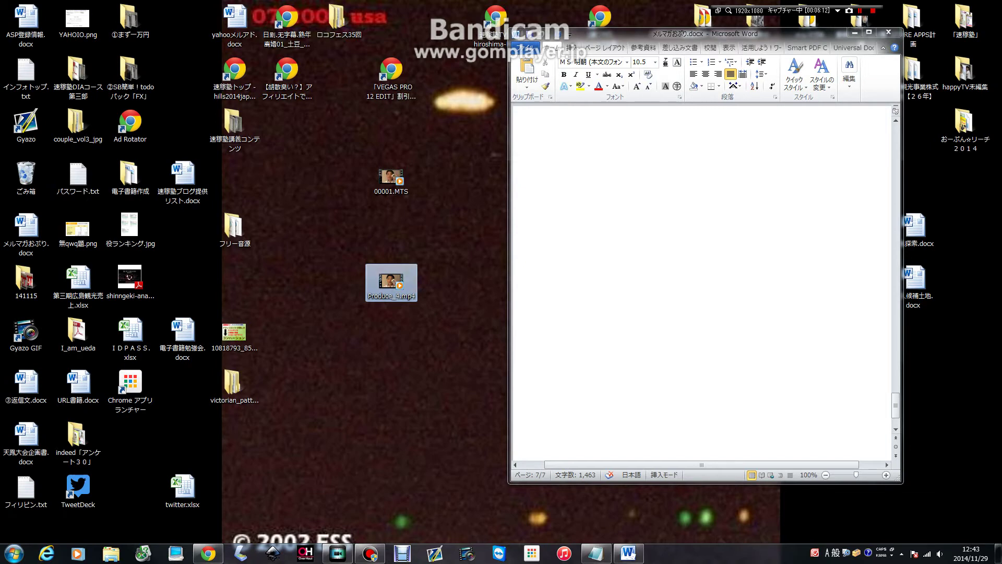
{"action": "left_click", "coordinate": [888, 32]}
{"action": "left_click_drag", "start_coordinate": [391, 282], "coordinate": [652, 176]}
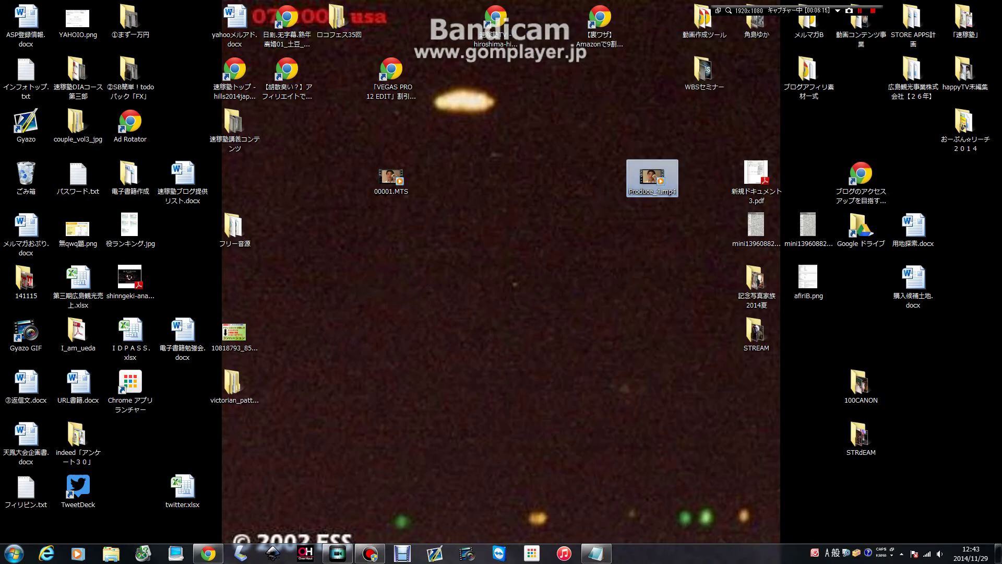
- Switch to Chrome and open YouTube from the bookmarks in a new tab
{"action": "left_click", "coordinate": [208, 553]}
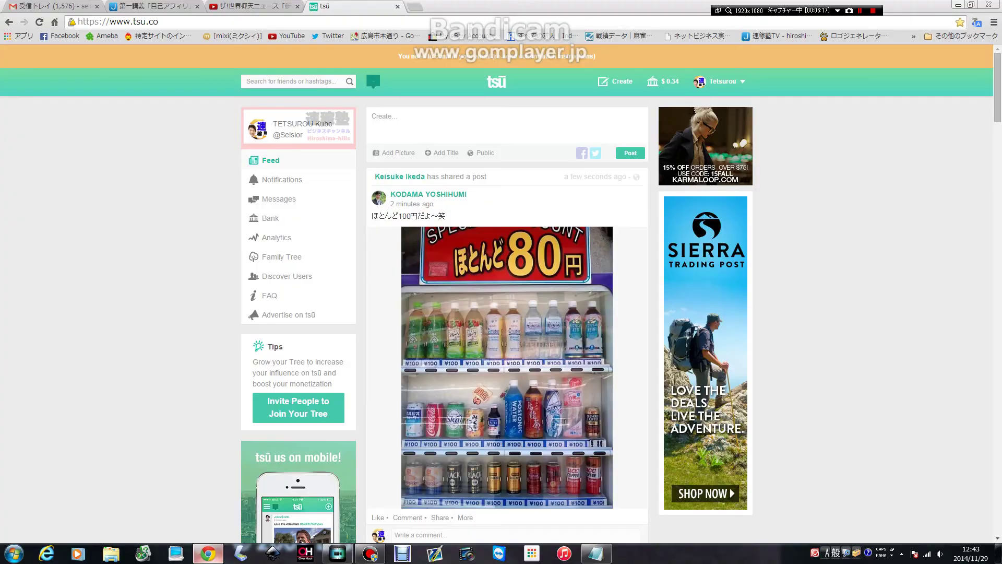
{"action": "left_click", "coordinate": [415, 6]}
{"action": "left_click", "coordinate": [287, 36]}
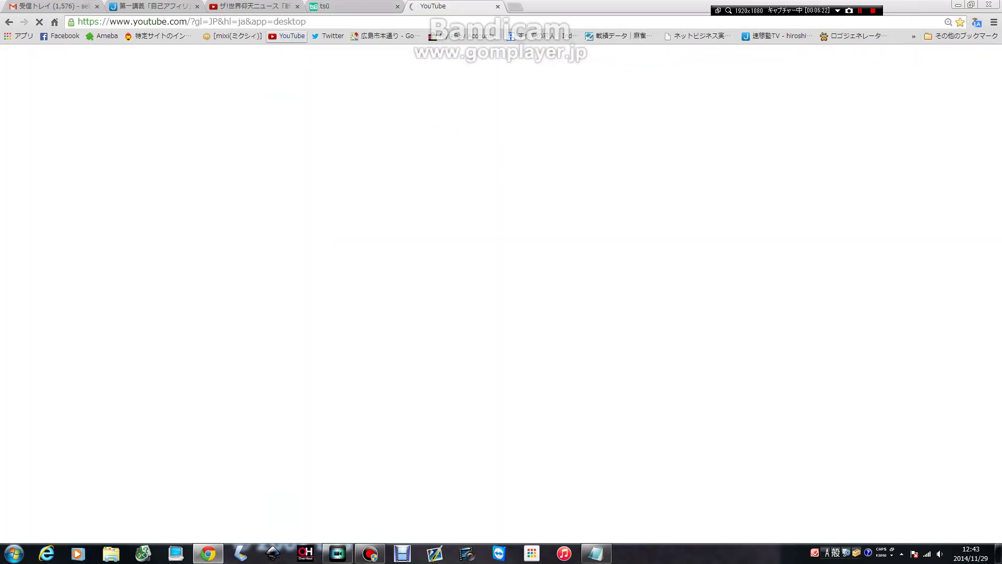